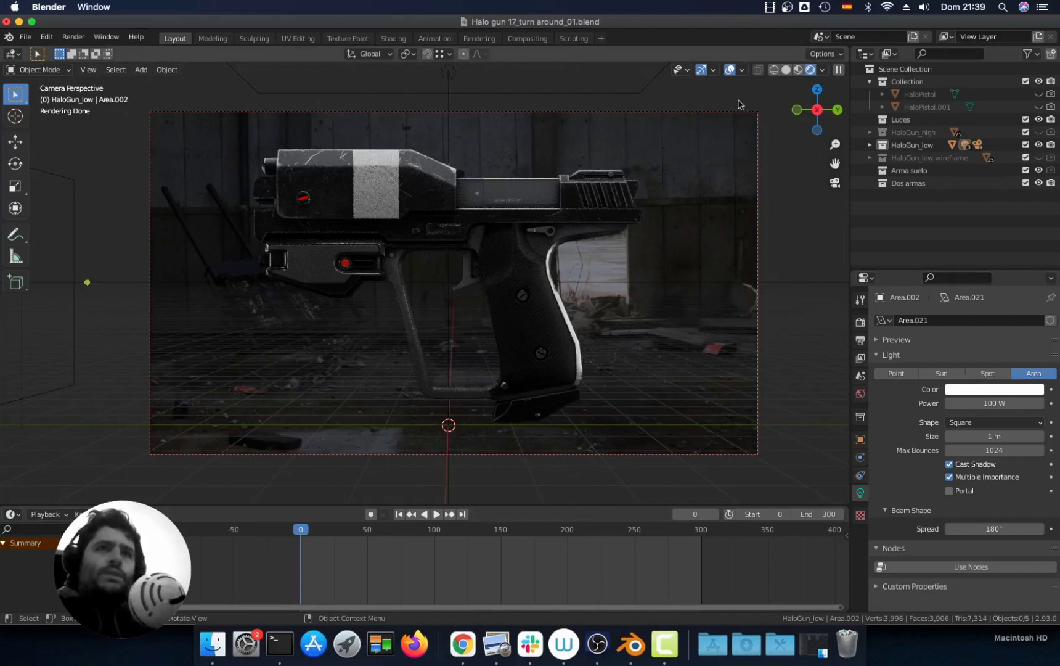
Switch the viewport to Solid shading and orbit out to see the pistol, area lights and camera.
left_click(786, 70)
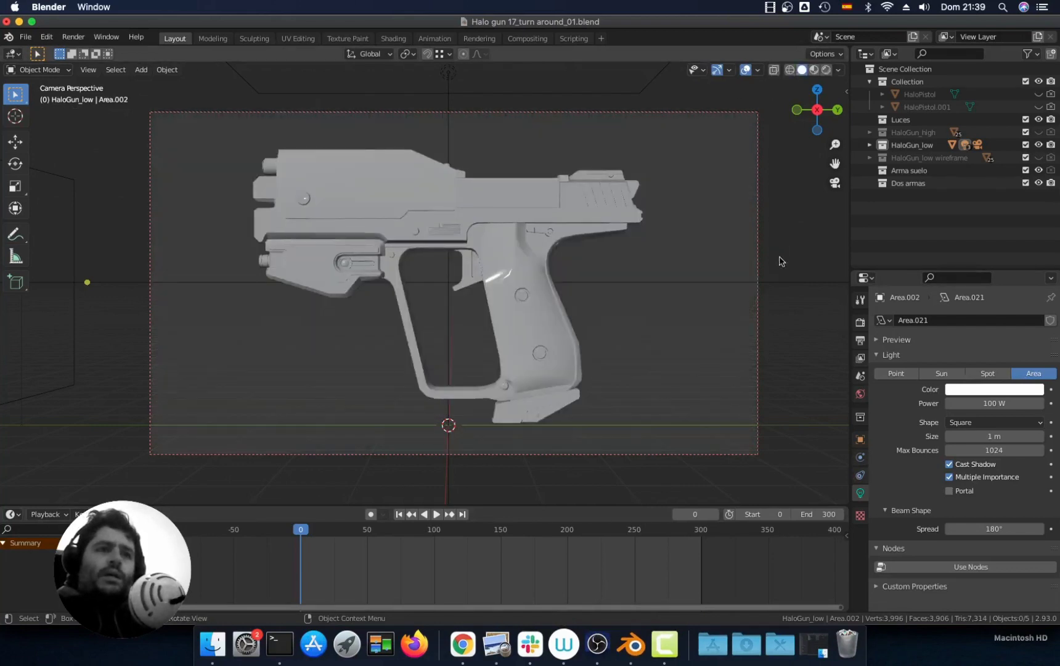
scroll(641, 298, "down", 2)
middle_click_drag(641, 298, 561, 336)
scroll(459, 296, "down", 4)
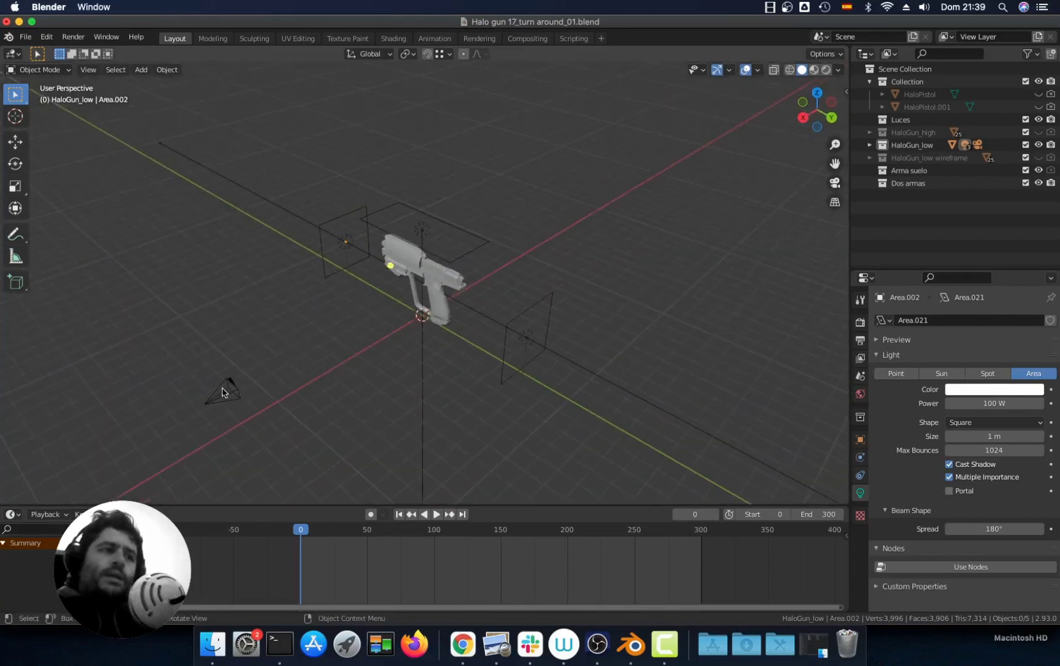
middle_click_drag(223, 392, 334, 379)
Add a Cube empty at the origin beneath the pistol, then zoom in on the gun.
scroll(334, 376, "up", 3)
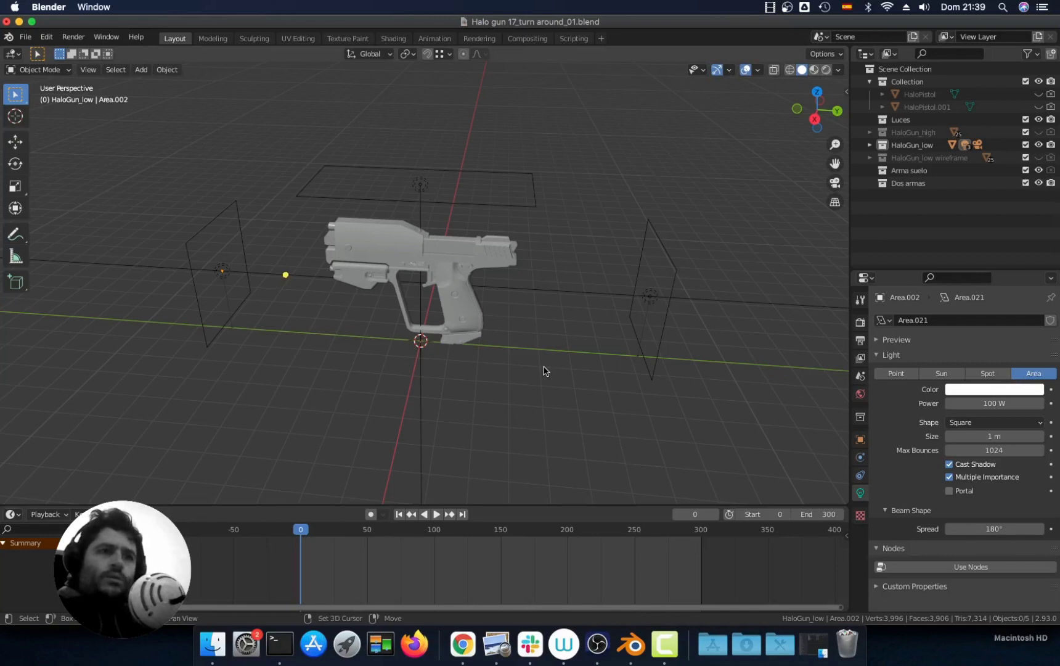
key("shift+a")
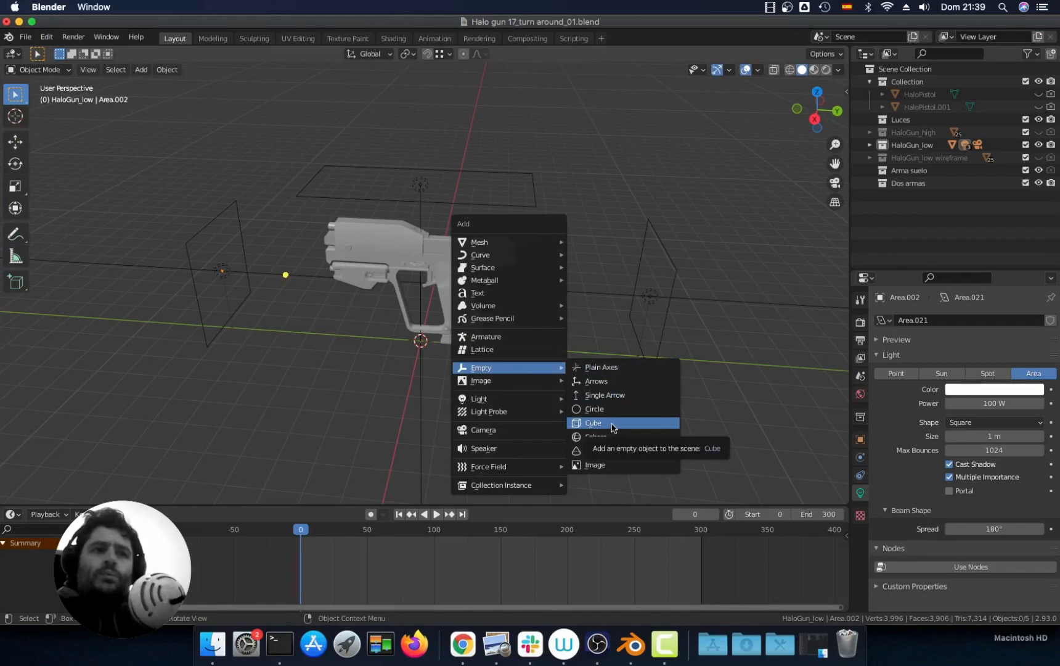
left_click(605, 426)
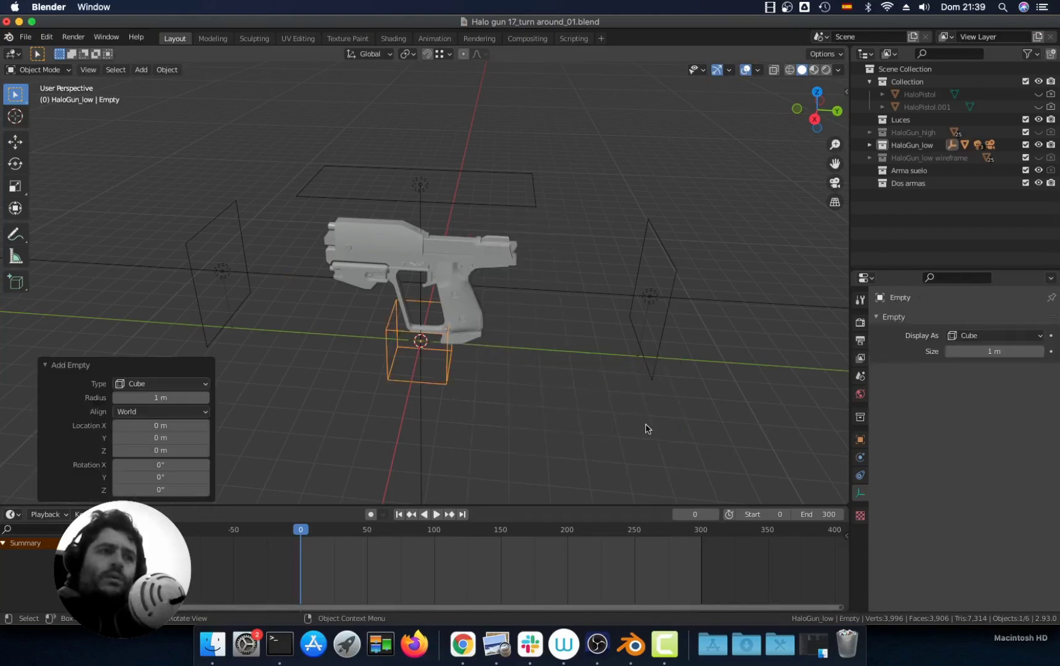
left_click(46, 365)
scroll(443, 356, "up", 3)
middle_click_drag(443, 356, 447, 286, "shift")
scroll(450, 296, "up", 2)
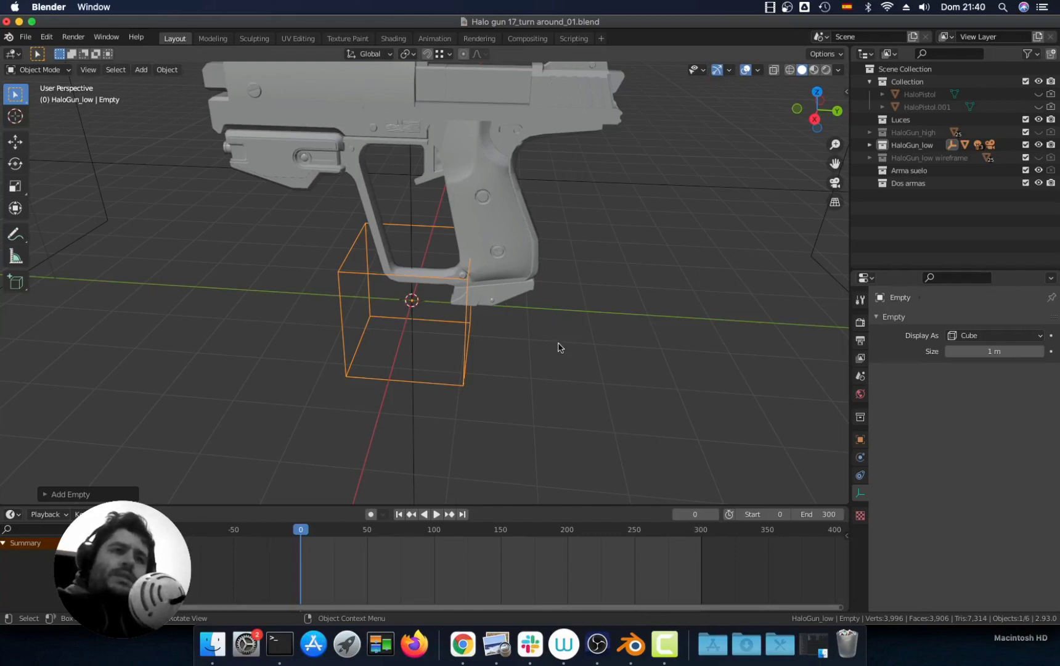
Insert a rotation keyframe on the Empty at frame 0.
key("i")
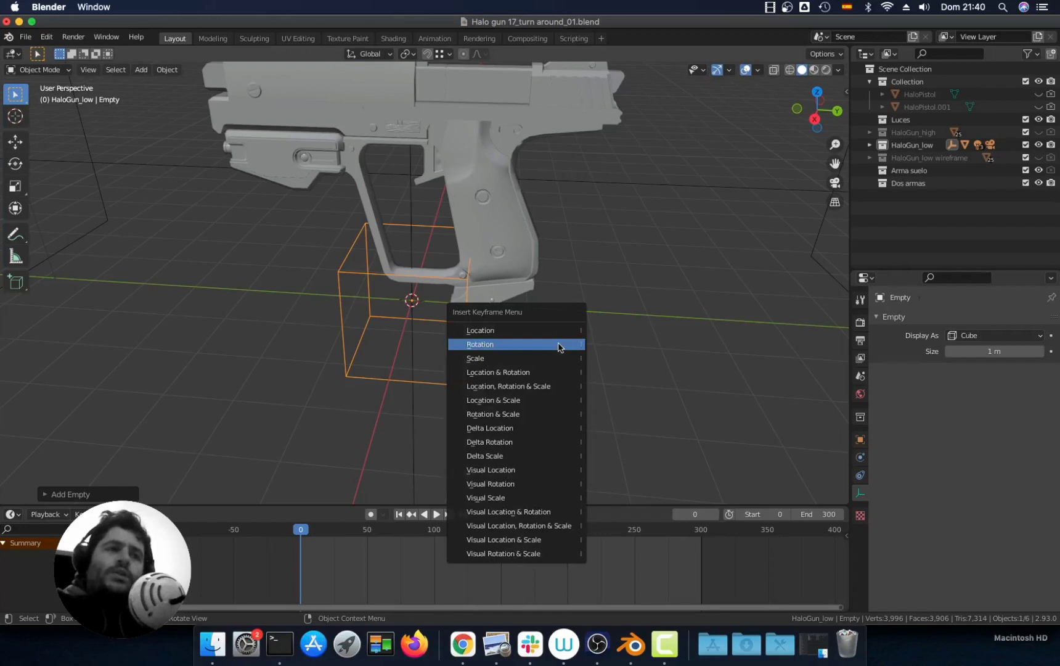
left_click(499, 345)
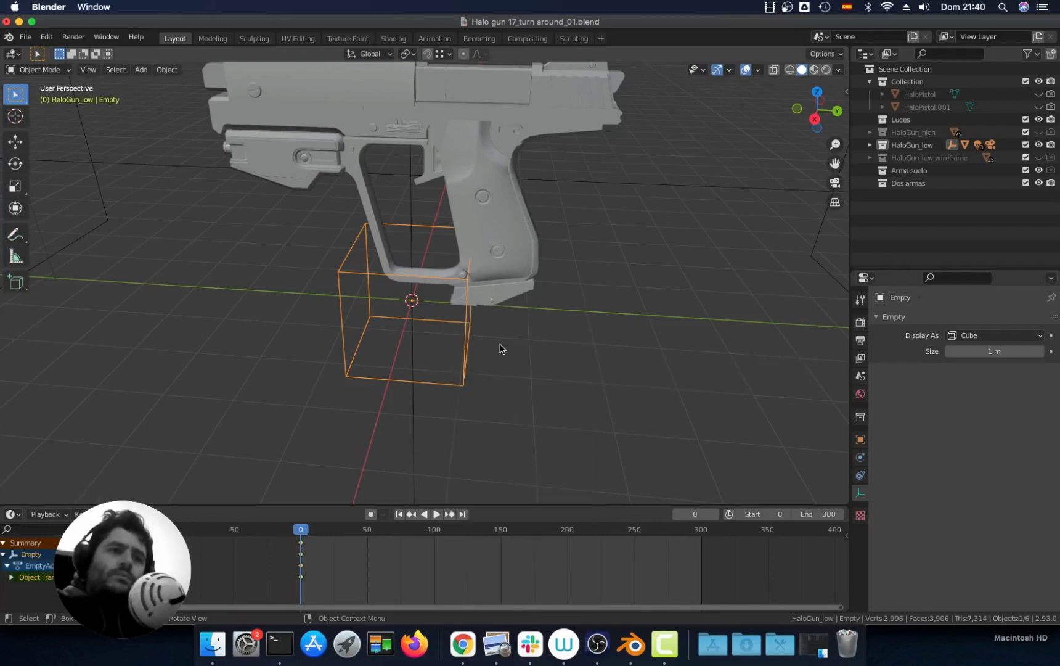
left_click(846, 92)
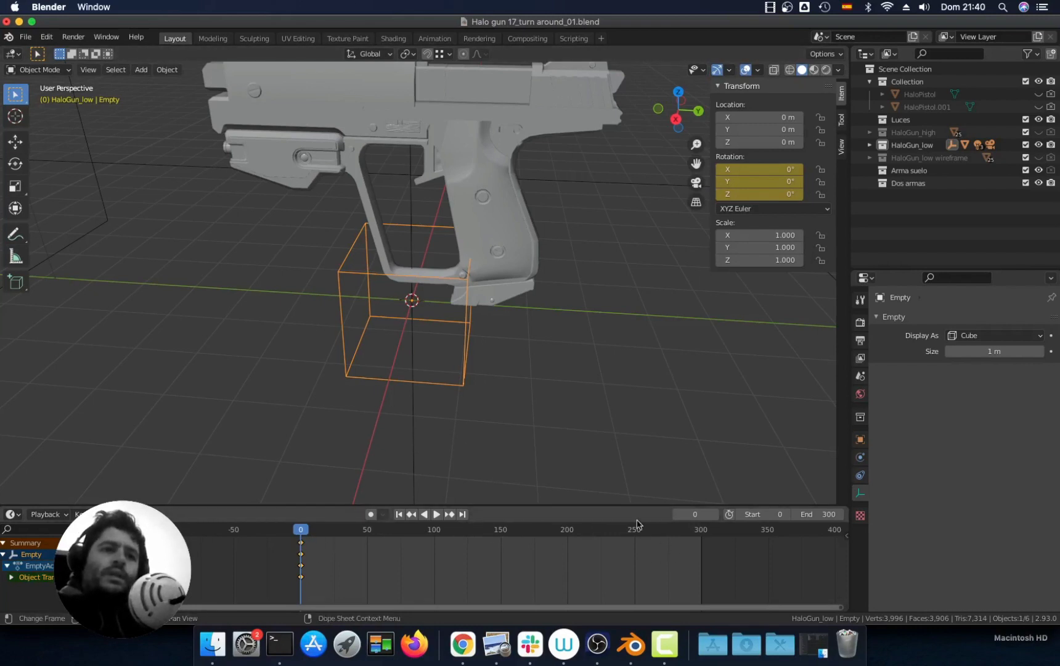
At frame 300, rotate the Empty 360° around Z and keyframe its rotation.
left_click(462, 514)
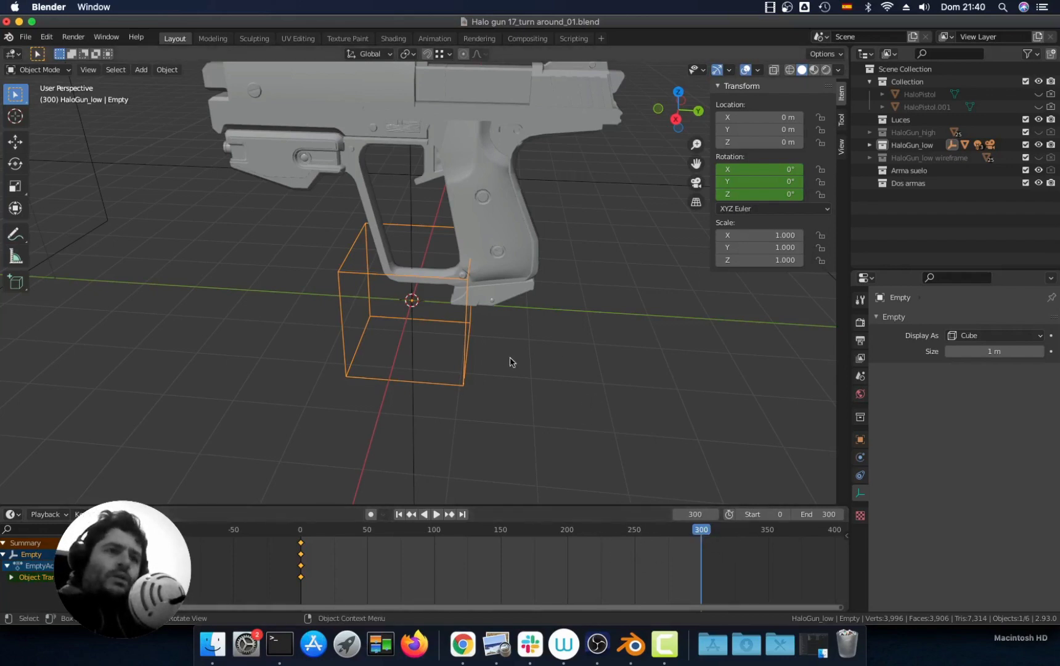
key("r")
type("z")
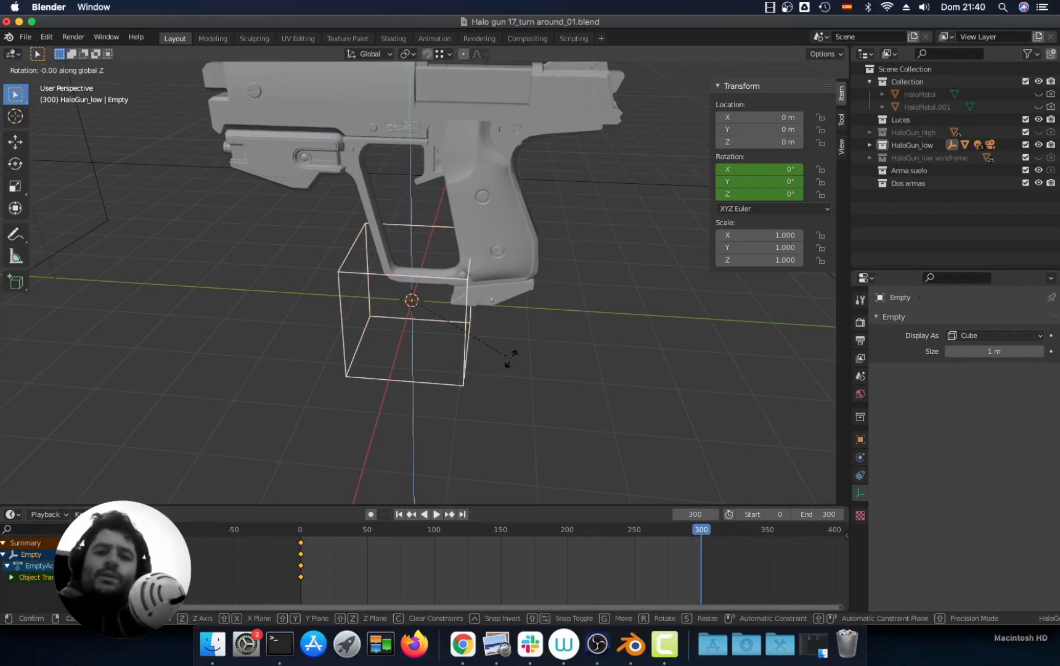
type("360")
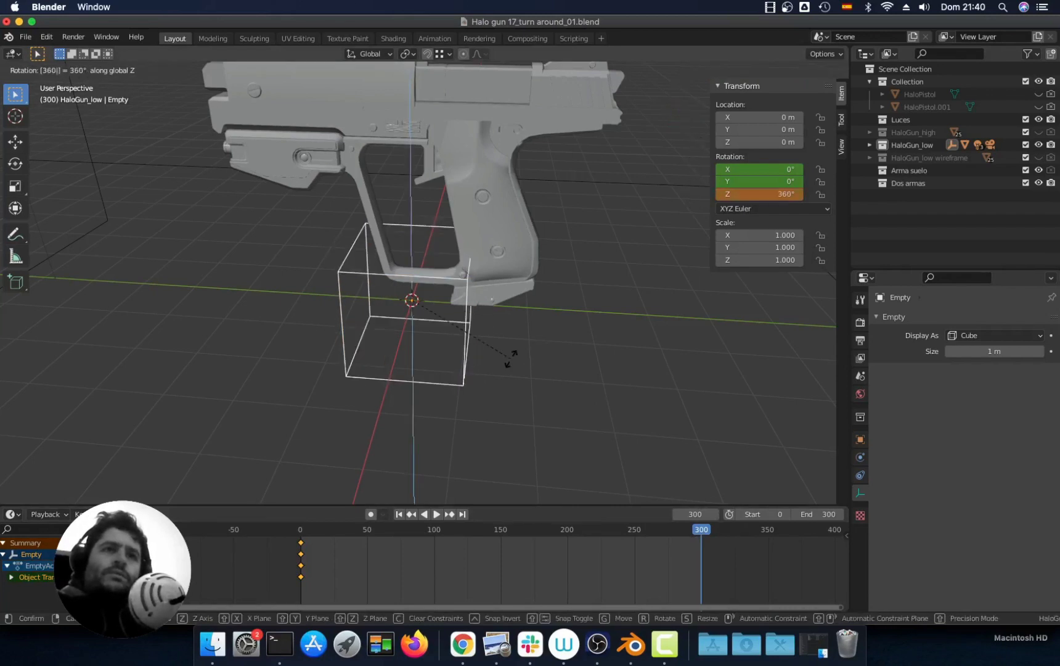
key("Return")
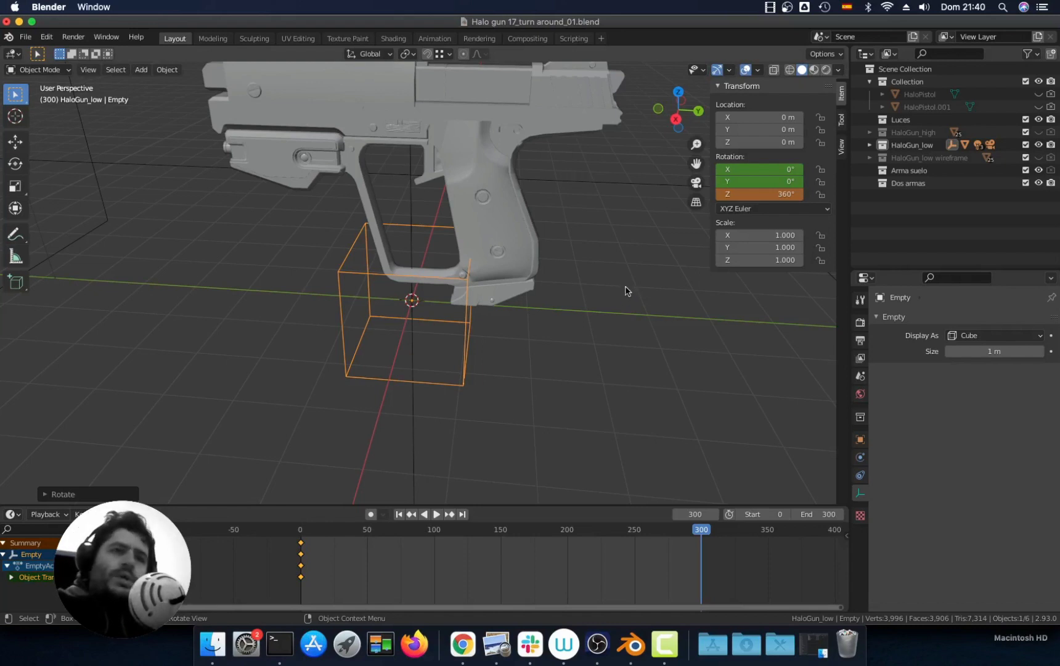
key("i")
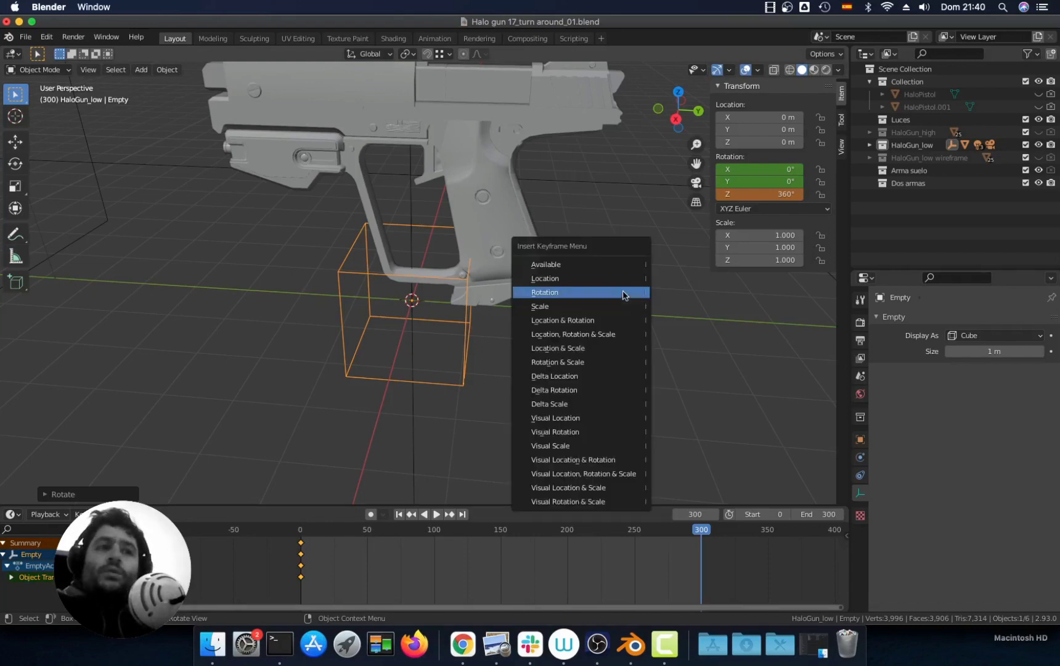
left_click(574, 292)
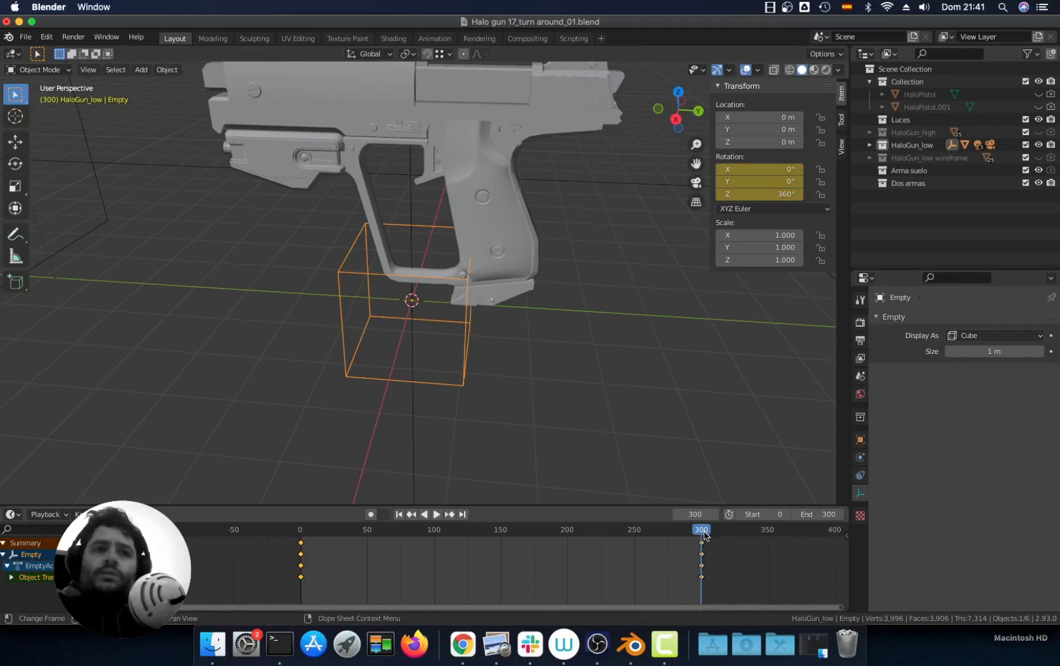
Play and scrub the timeline to check the Empty's rotation, then make the timeline taller.
key("ctrl+shift+space")
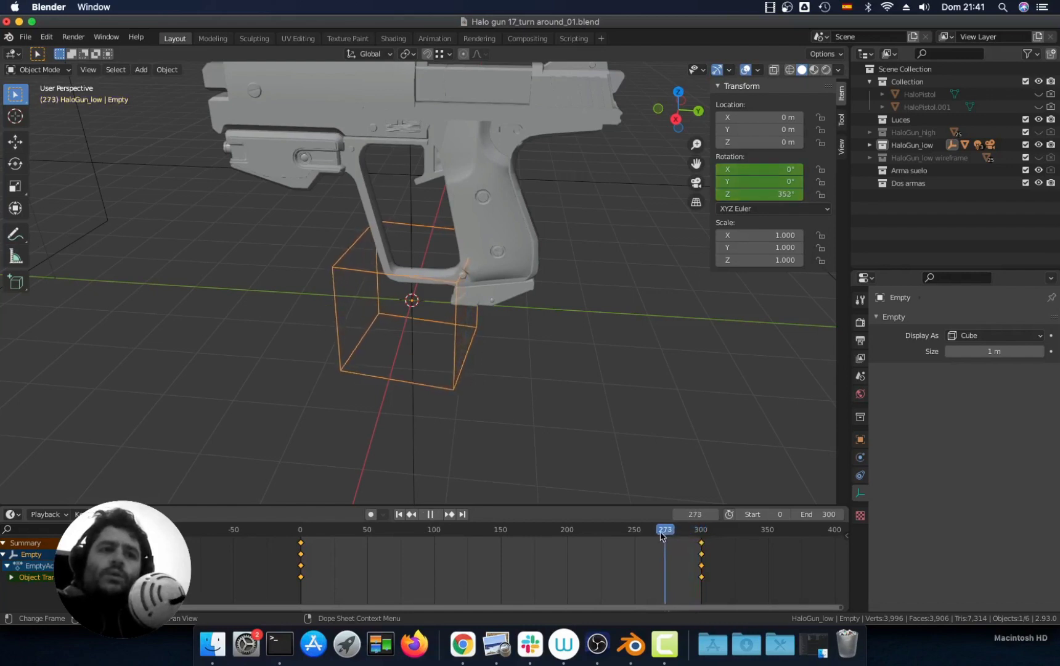
left_click_drag(659, 537, 493, 531)
key("space")
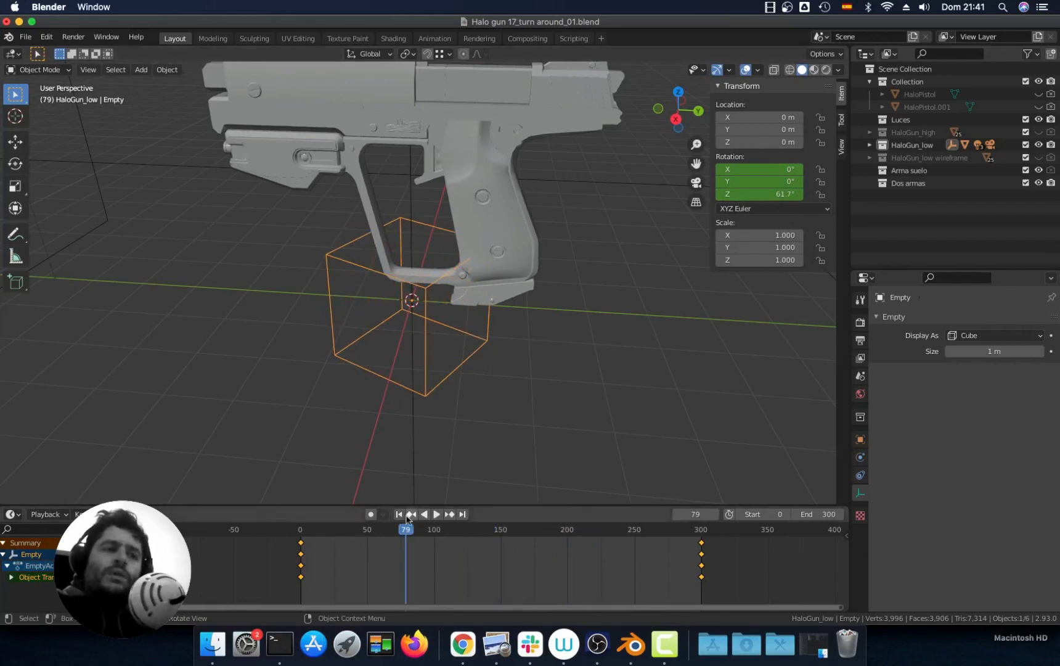
left_click_drag(405, 534, 341, 533)
key("space")
key("space")
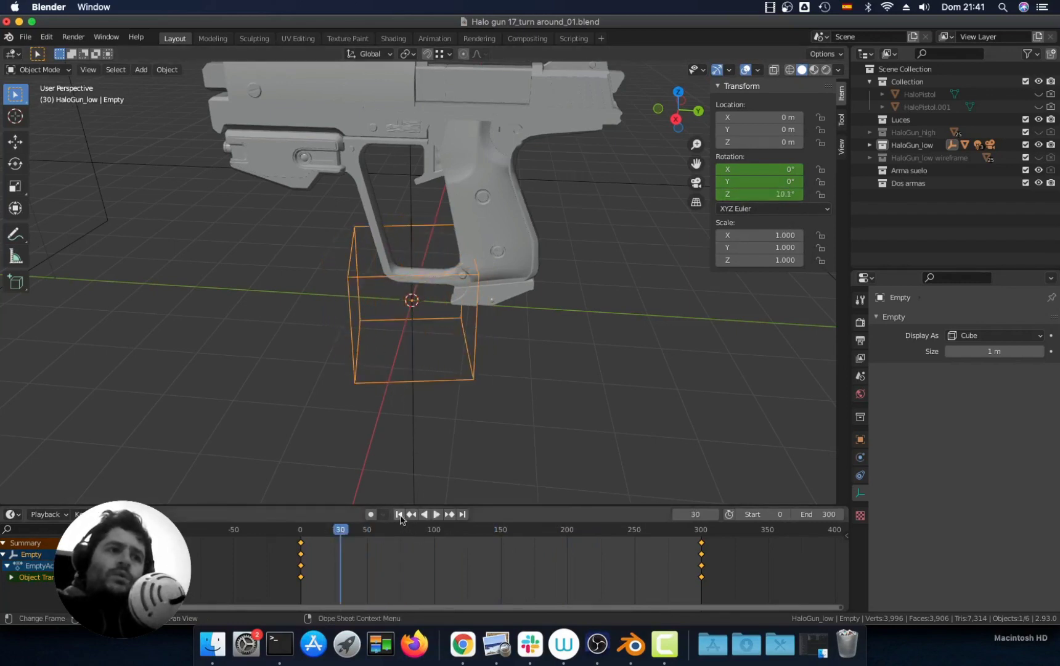
left_click(399, 514)
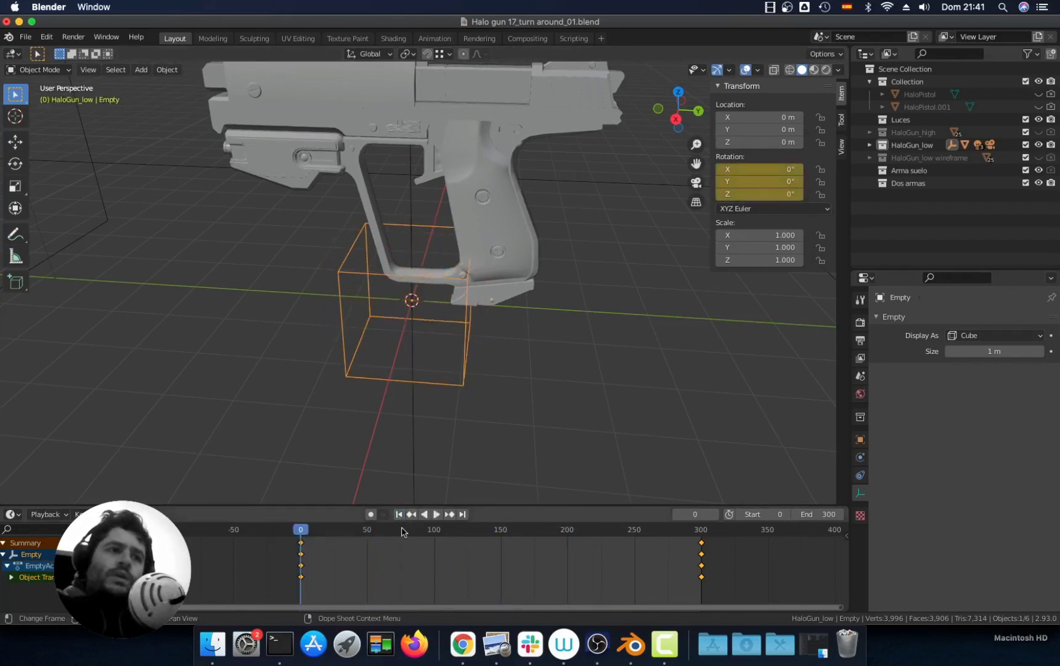
left_click(434, 516)
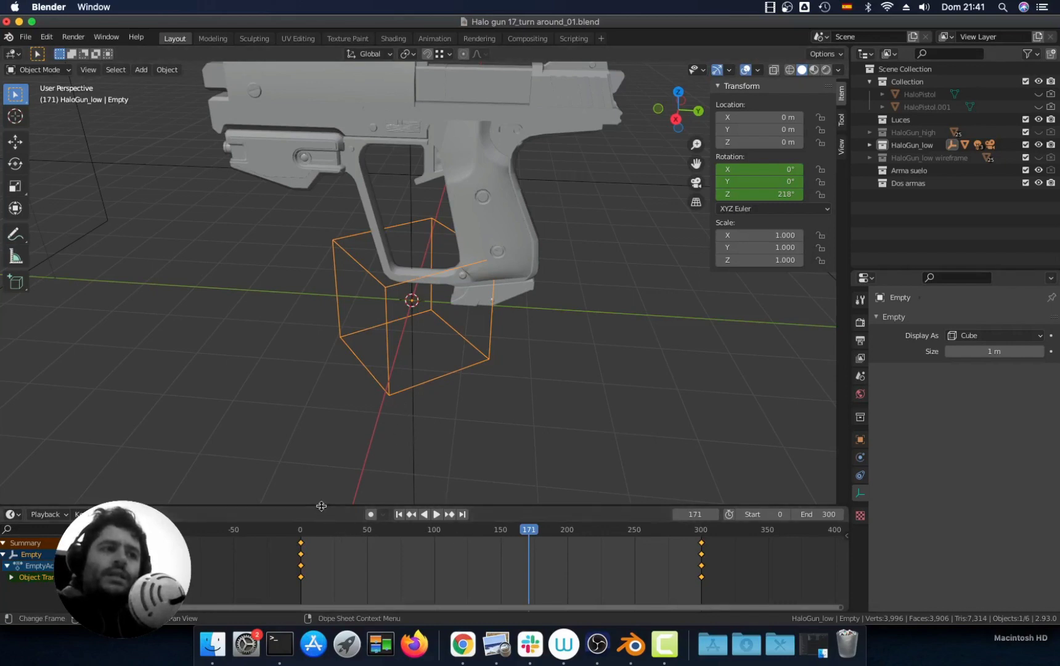
left_click_drag(328, 507, 231, 442)
Turn the timeline into the Graph Editor and frame the Empty's rotation curve.
left_click(13, 453)
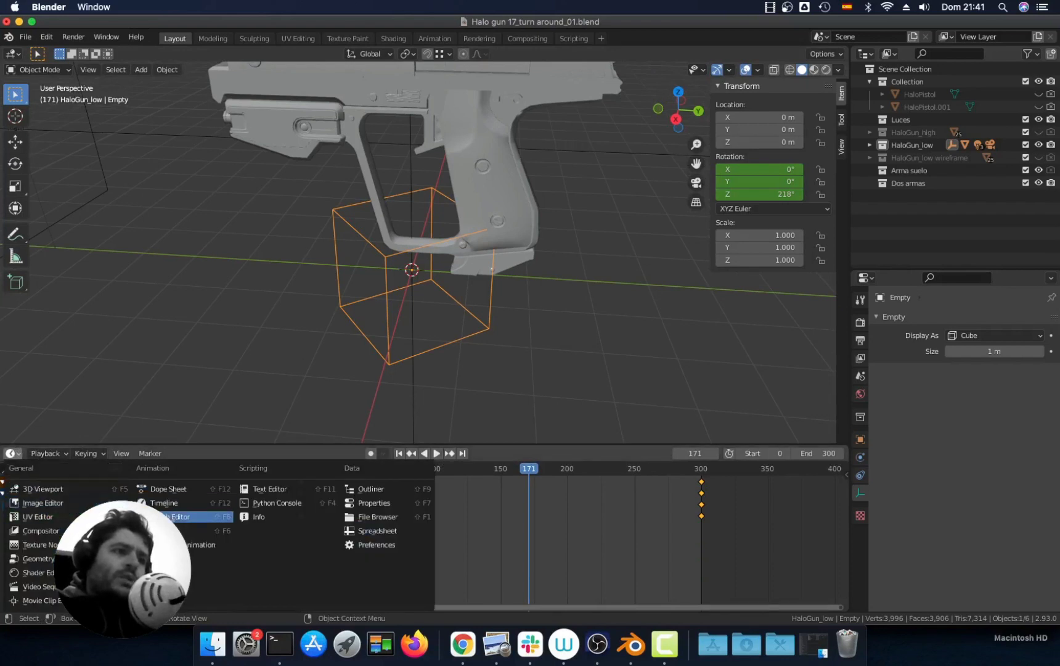
left_click(197, 517)
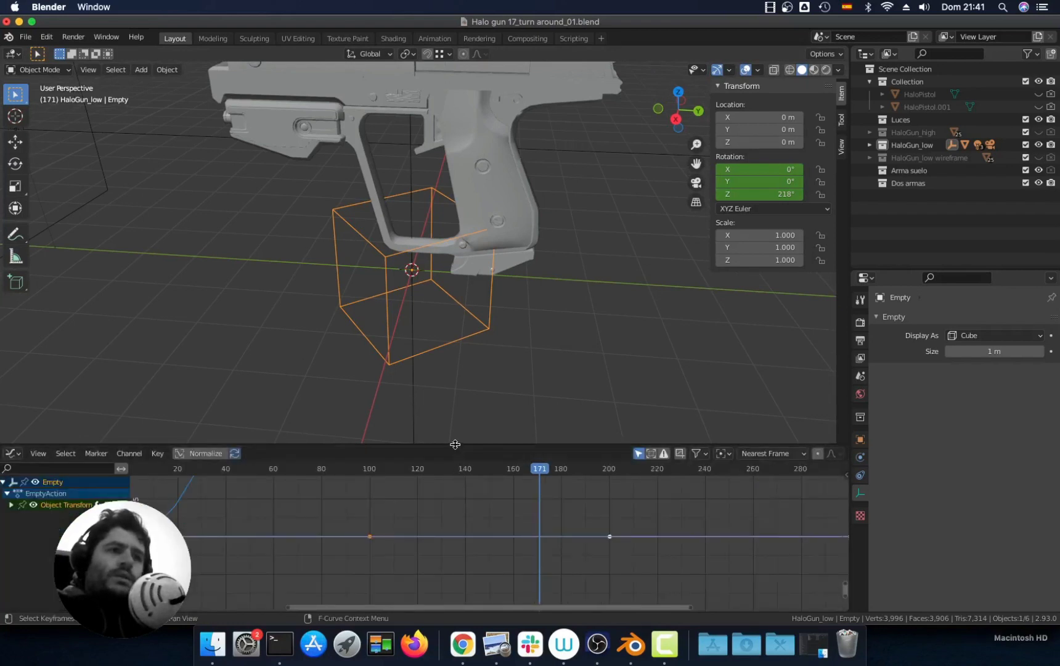
left_click_drag(455, 444, 487, 308)
middle_click_drag(490, 403, 492, 502, "ctrl")
scroll(474, 457, "up", 5)
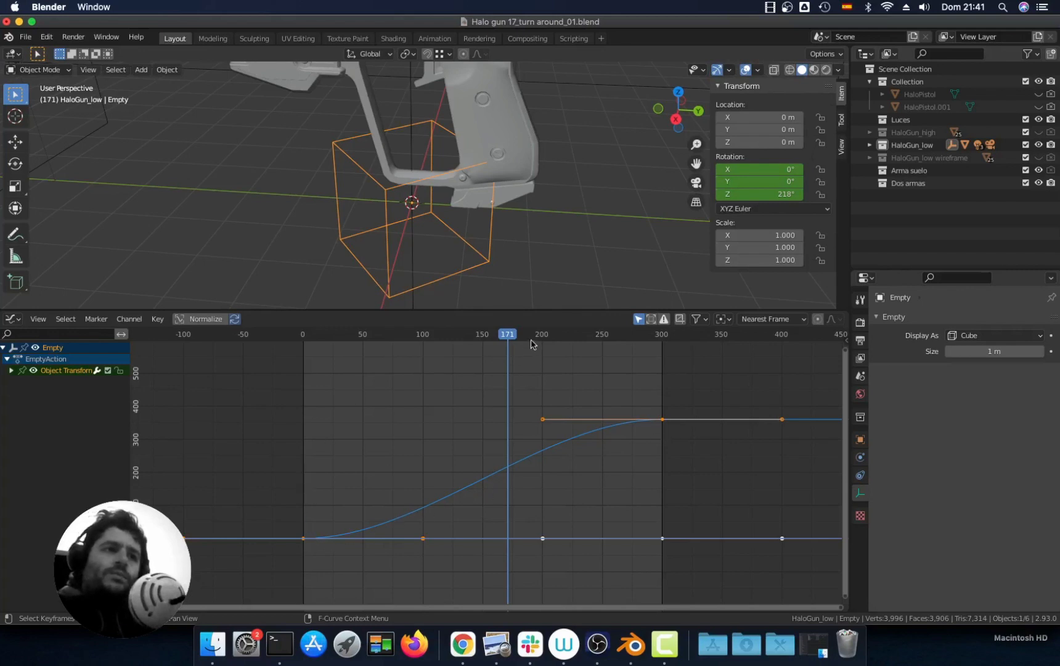
left_click_drag(508, 338, 664, 339)
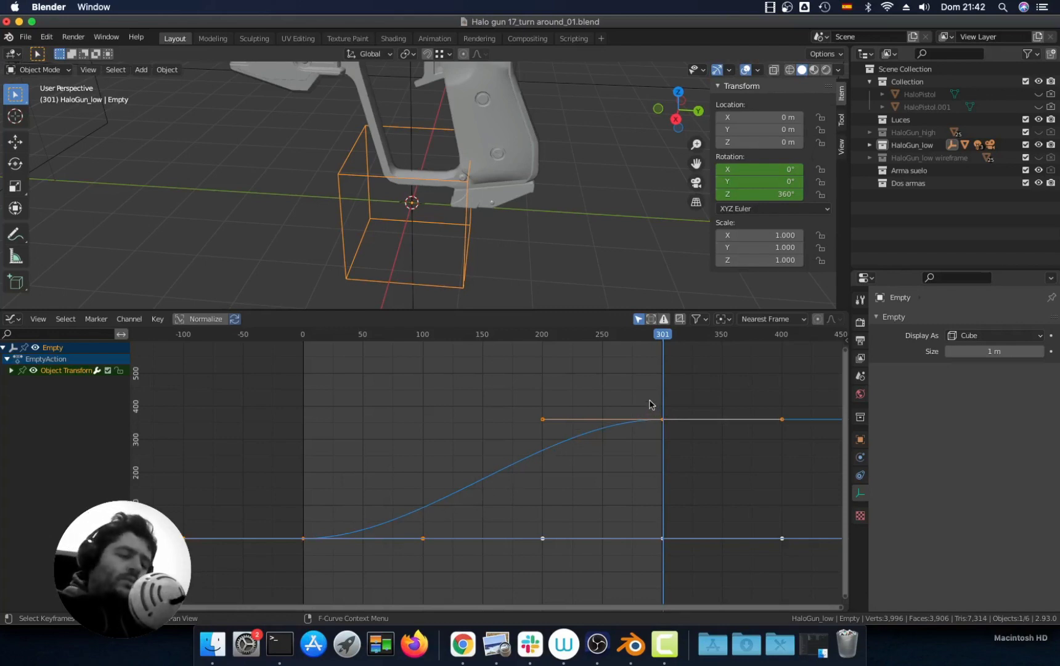
Set all rotation keyframes to Vector handles for a straight, constant-speed curve.
left_click(713, 400)
key("ctrl+z")
key("v")
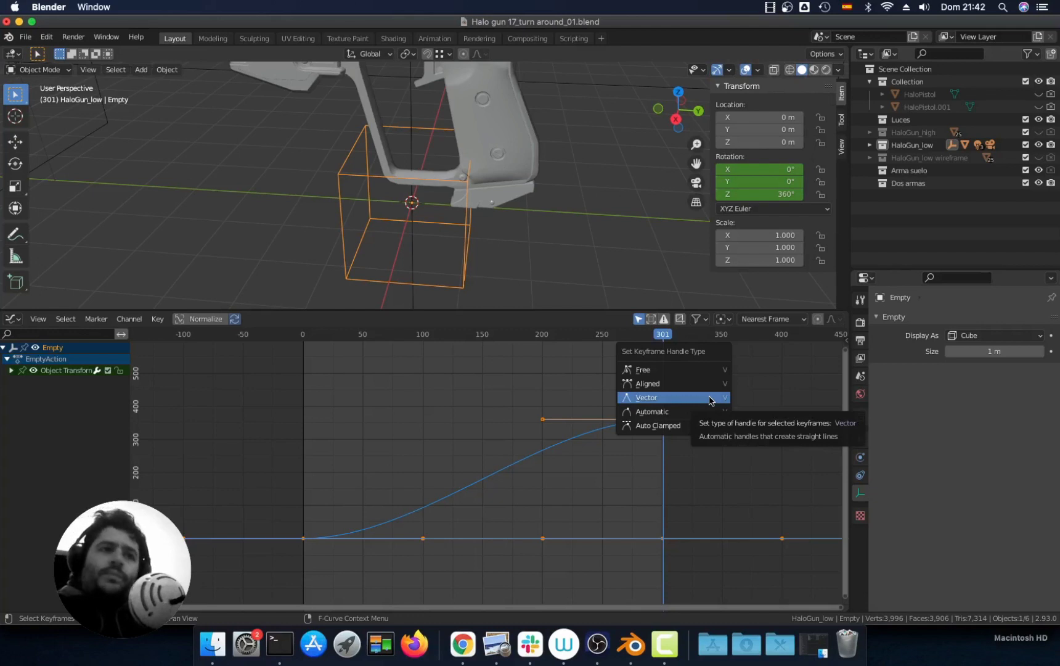
left_click(656, 399)
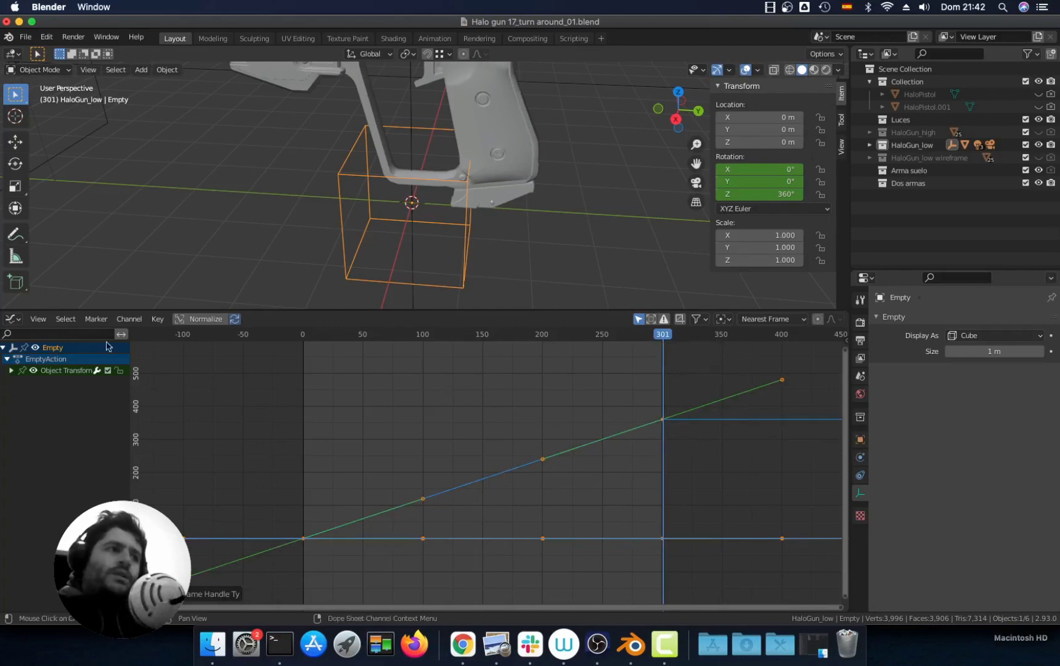
Switch back to the Timeline, play the constant-speed spin, then stop and rewind to frame 0.
left_click(12, 318)
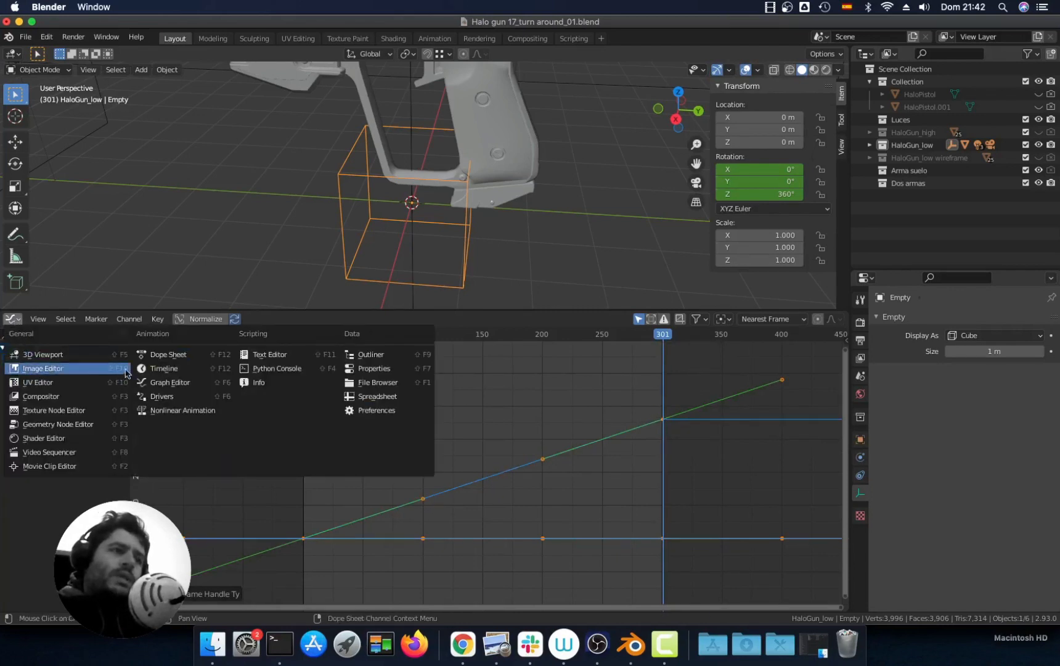
left_click(164, 368)
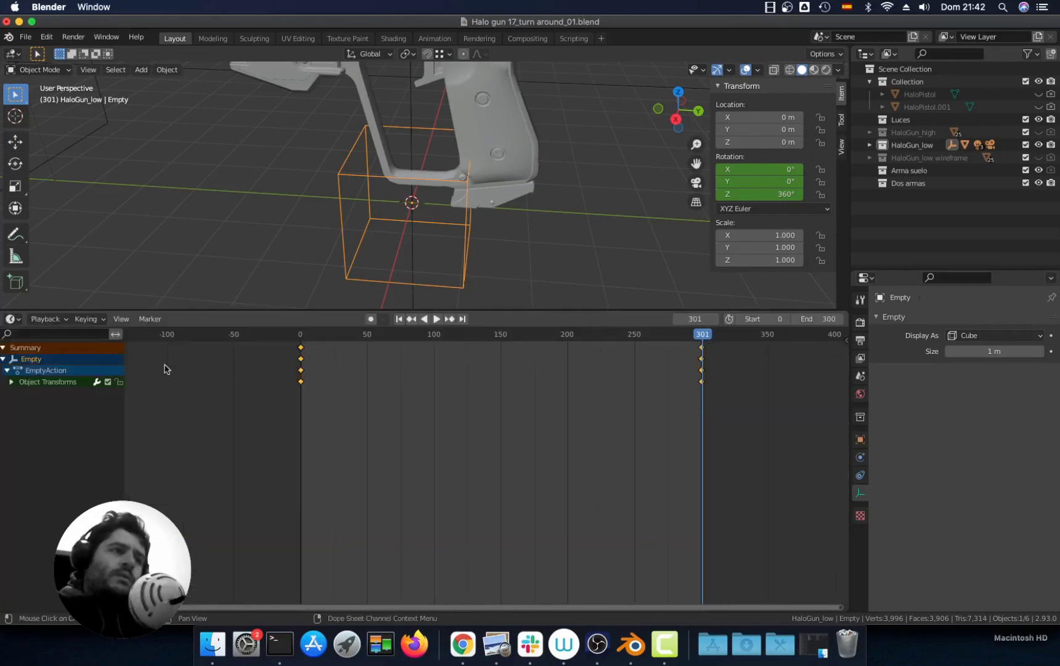
left_click(399, 318)
left_click(437, 319)
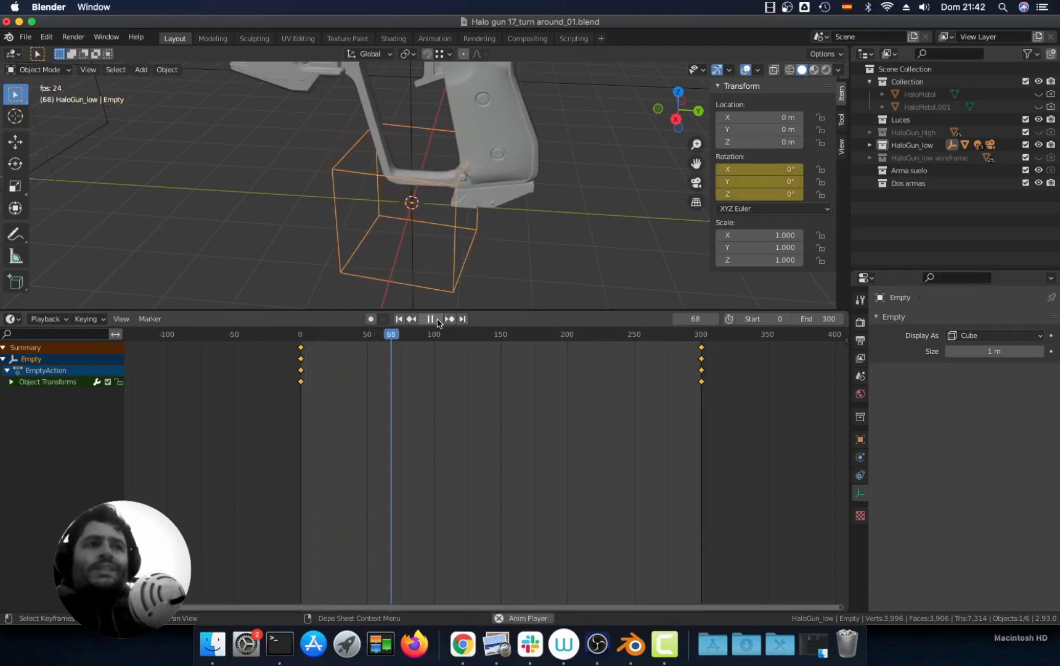
left_click(435, 319)
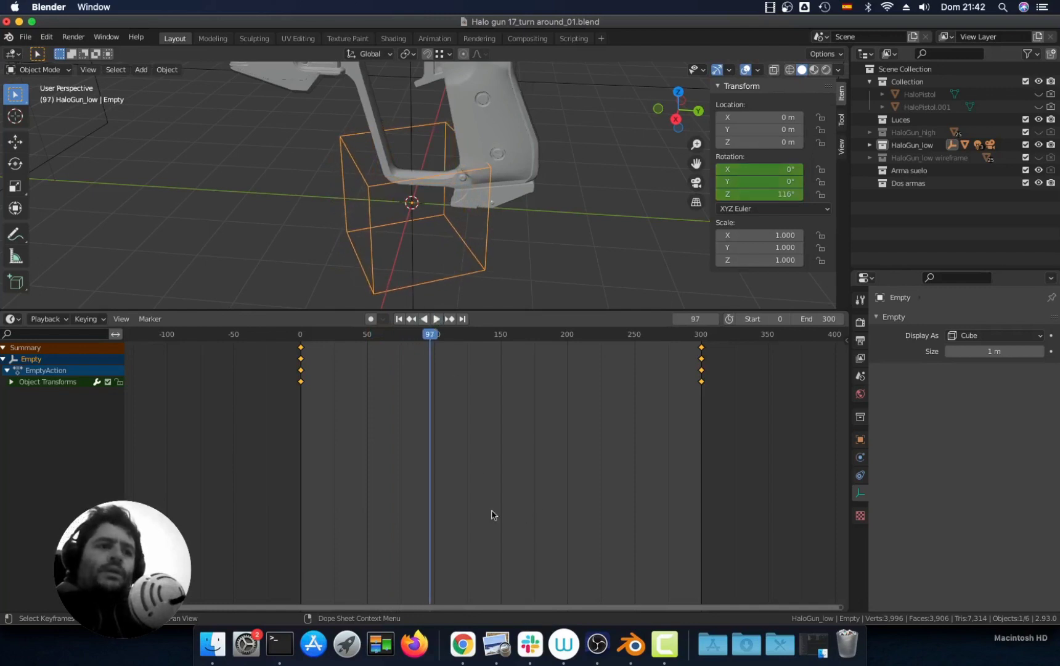
left_click(398, 319)
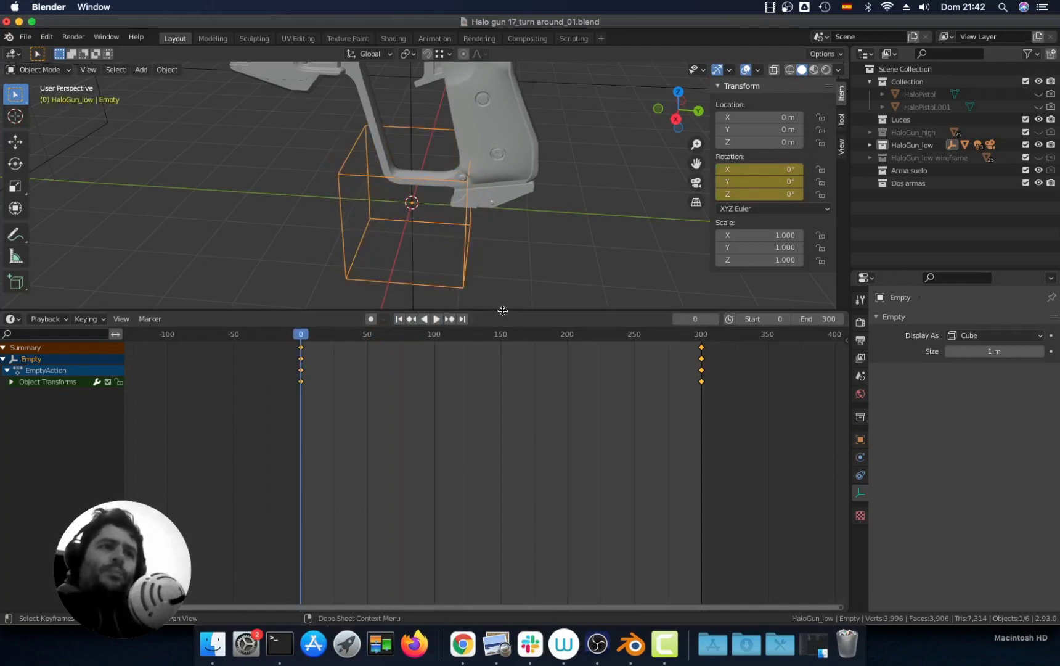
Parent the pistol to the Empty with Keep Transform, then play the spin in camera view.
left_click_drag(503, 310, 502, 515)
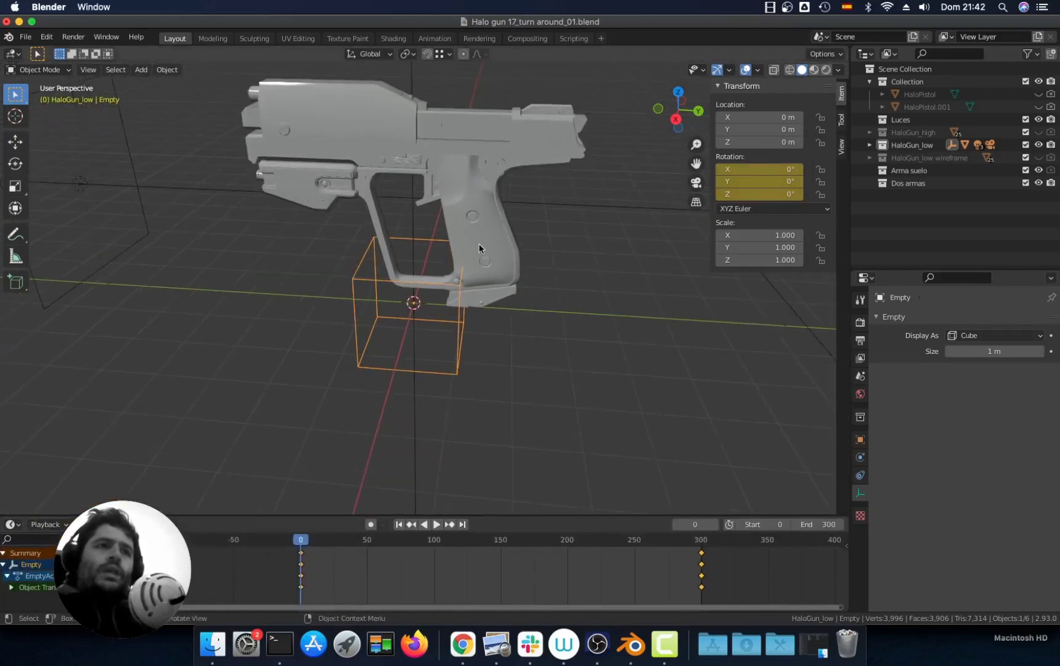
left_click(485, 226)
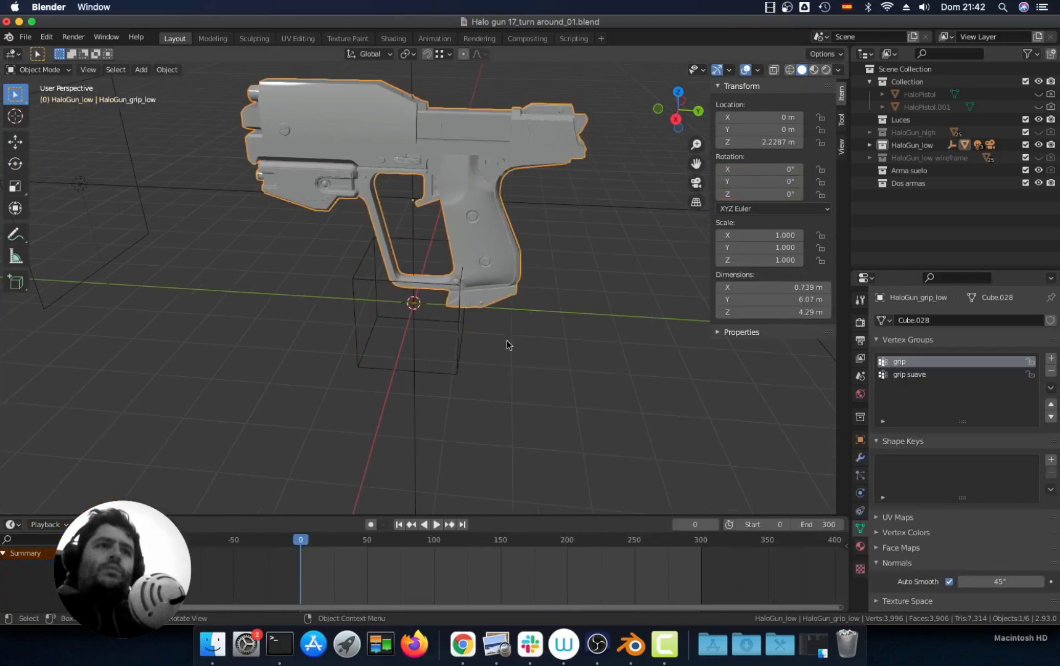
left_click(457, 368, "shift")
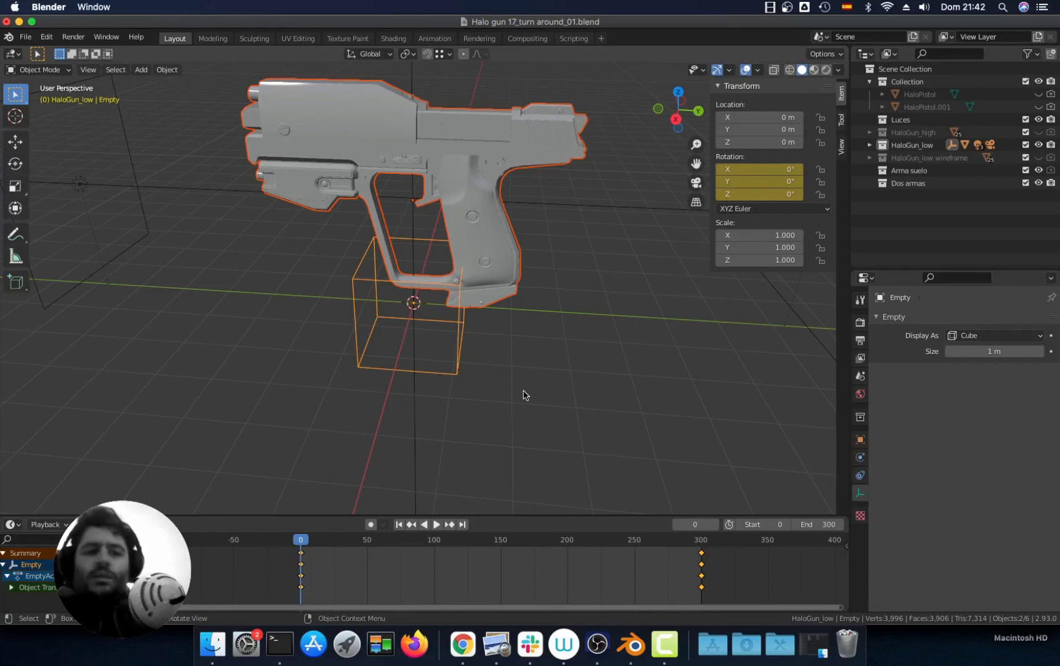
key("ctrl+p")
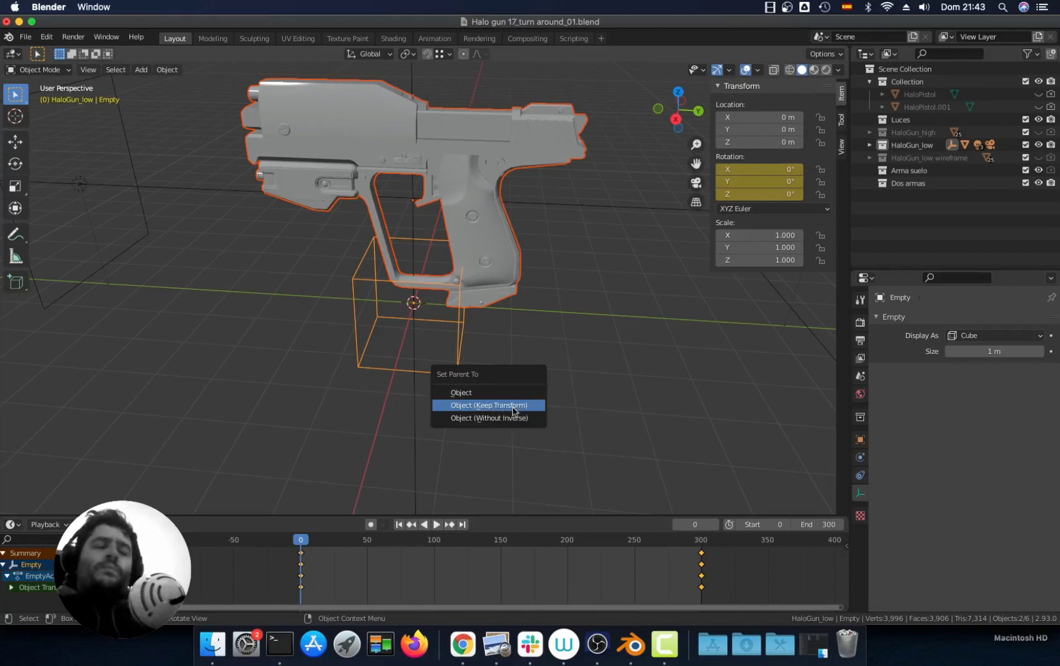
left_click(514, 411)
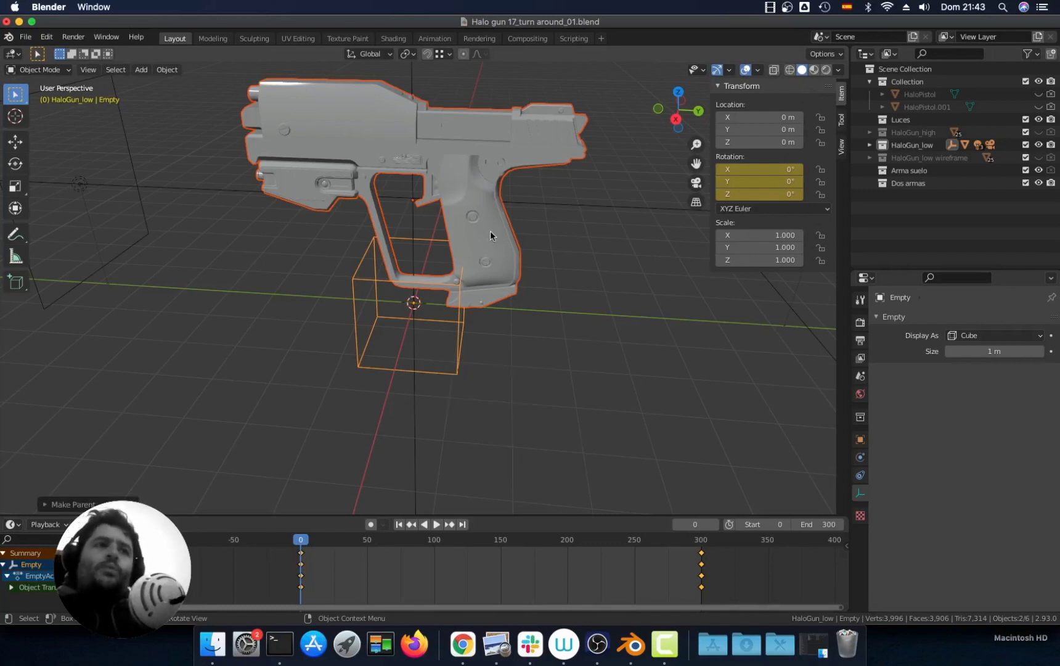
left_click(436, 525)
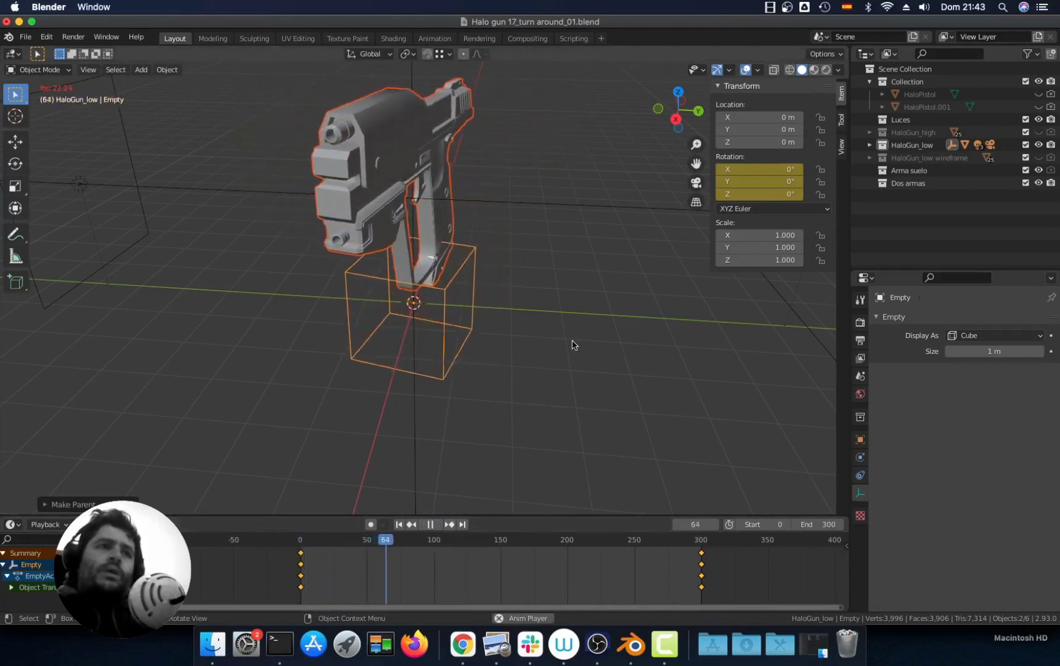
key("KP_0")
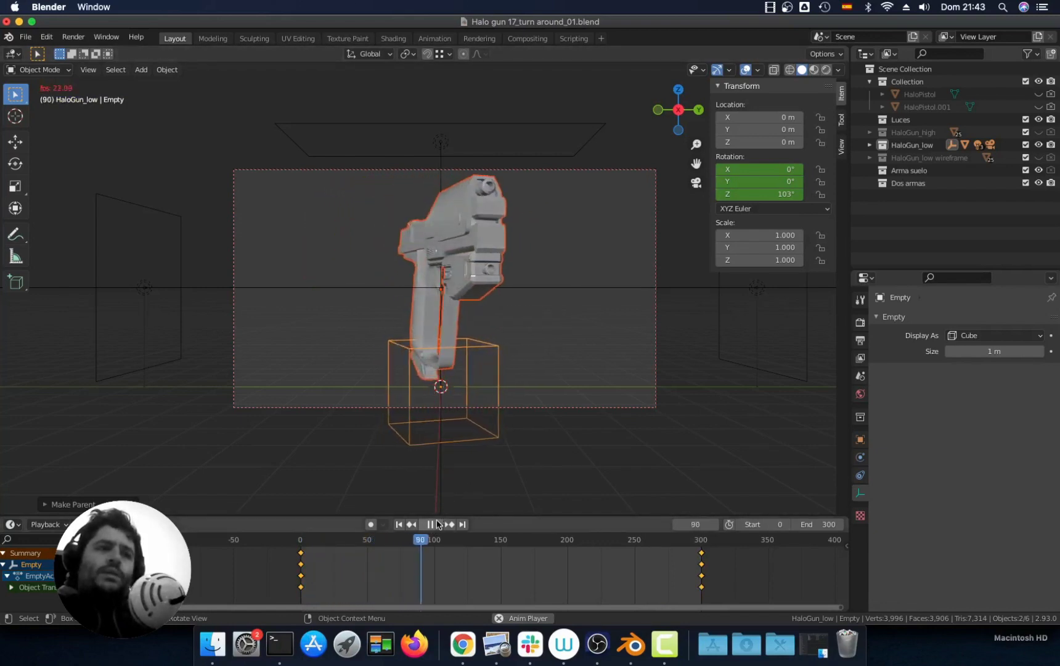
Set the output path to the 360 folder inside Halo pistola for the HaloPistol_eeve_ frames.
left_click(430, 524)
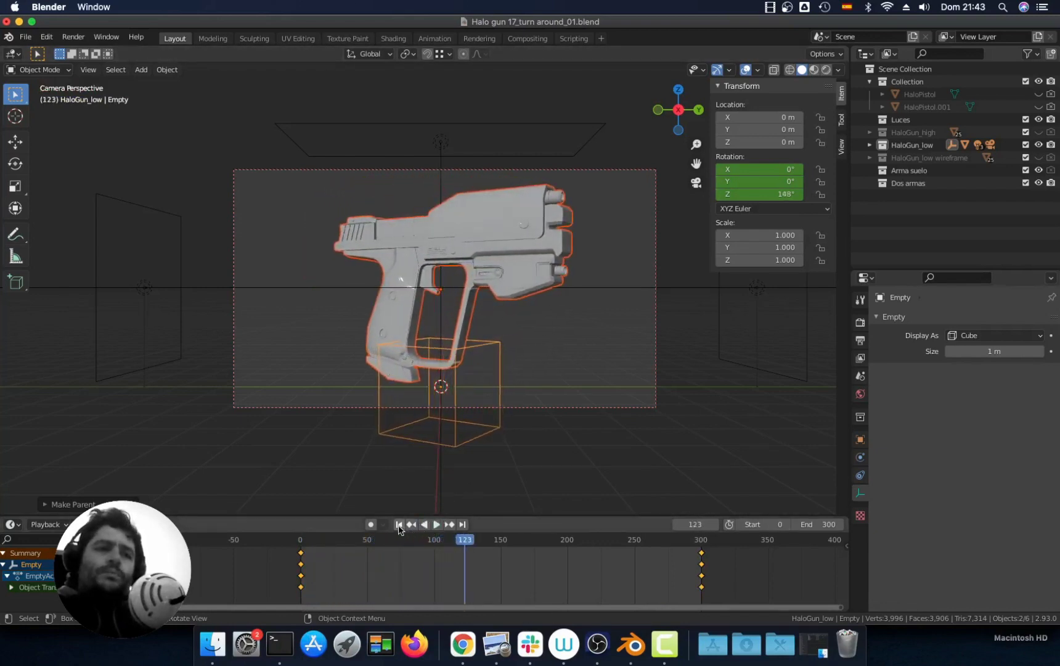
left_click(411, 523)
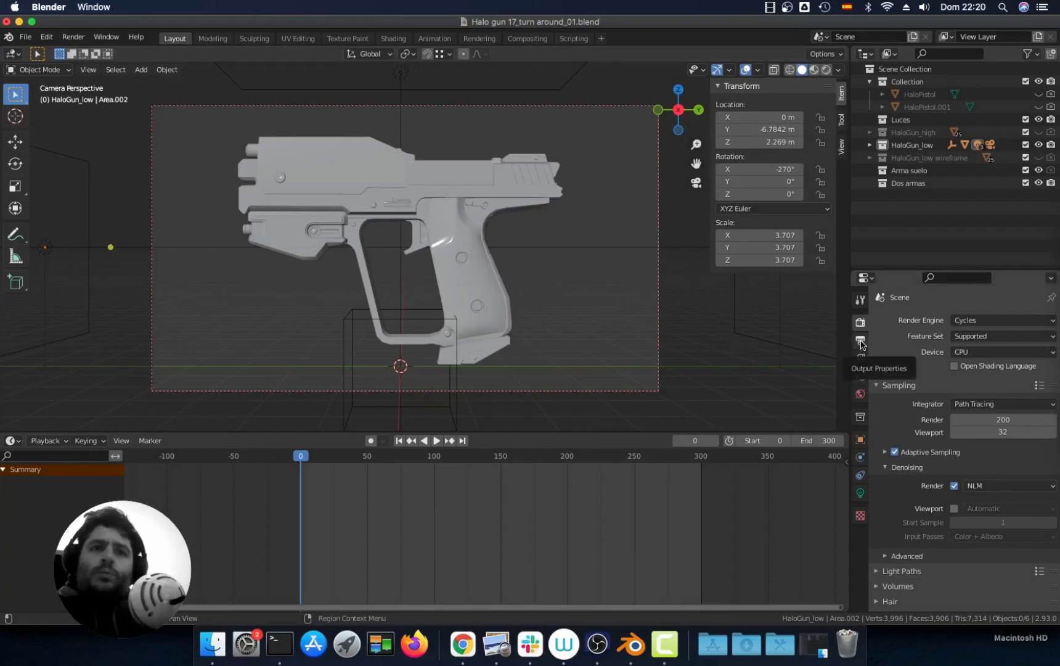
left_click(862, 341)
scroll(888, 443, "down", 5)
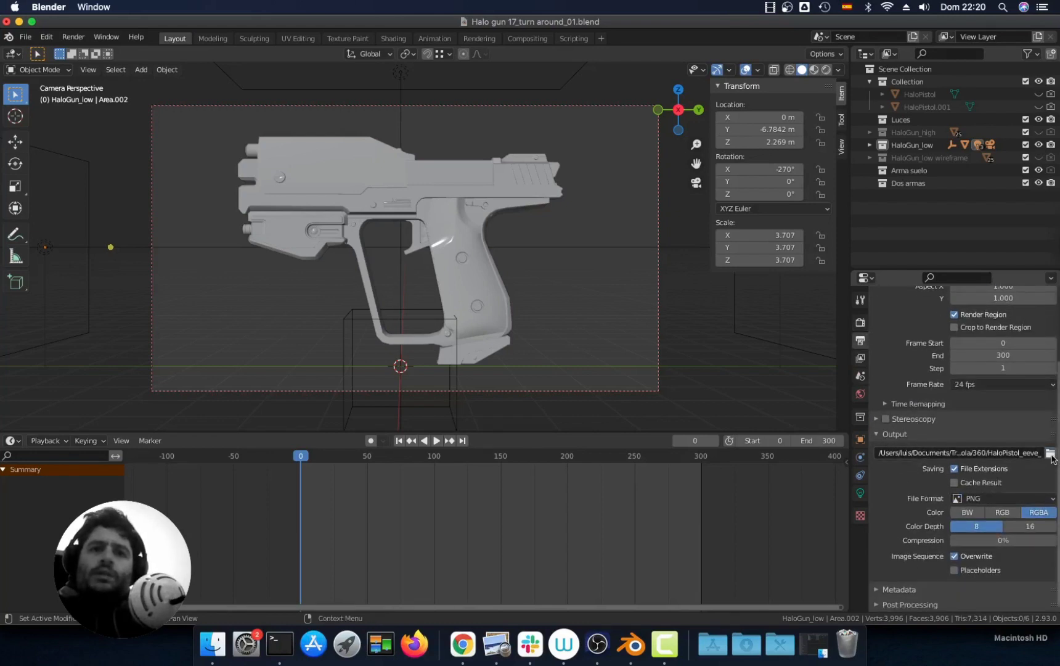
left_click(1051, 453)
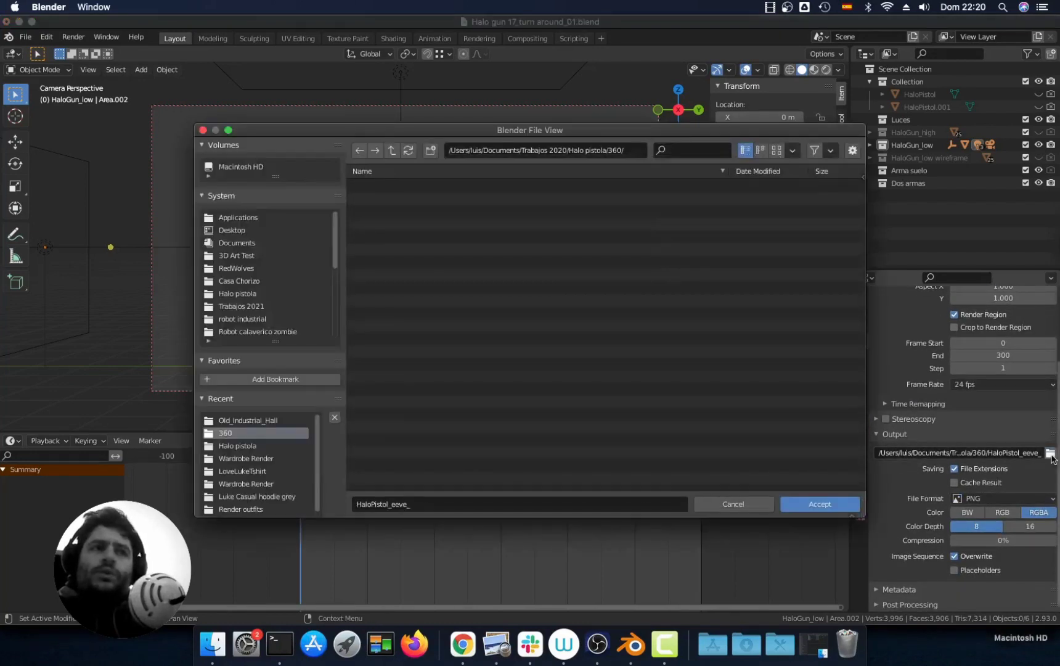
left_click(392, 152)
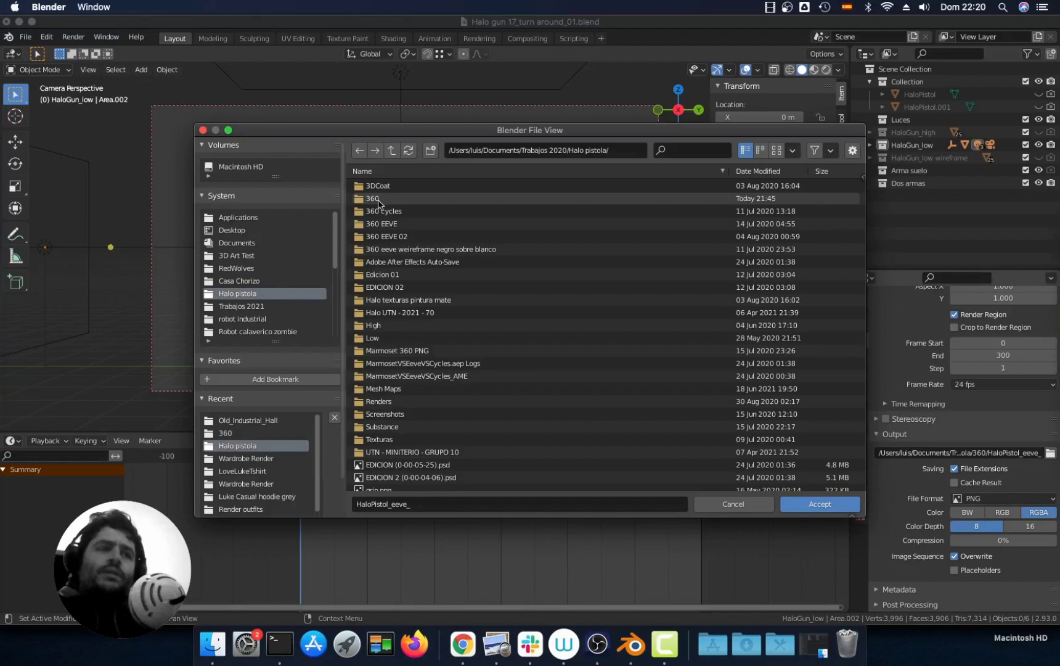
double_click(380, 199)
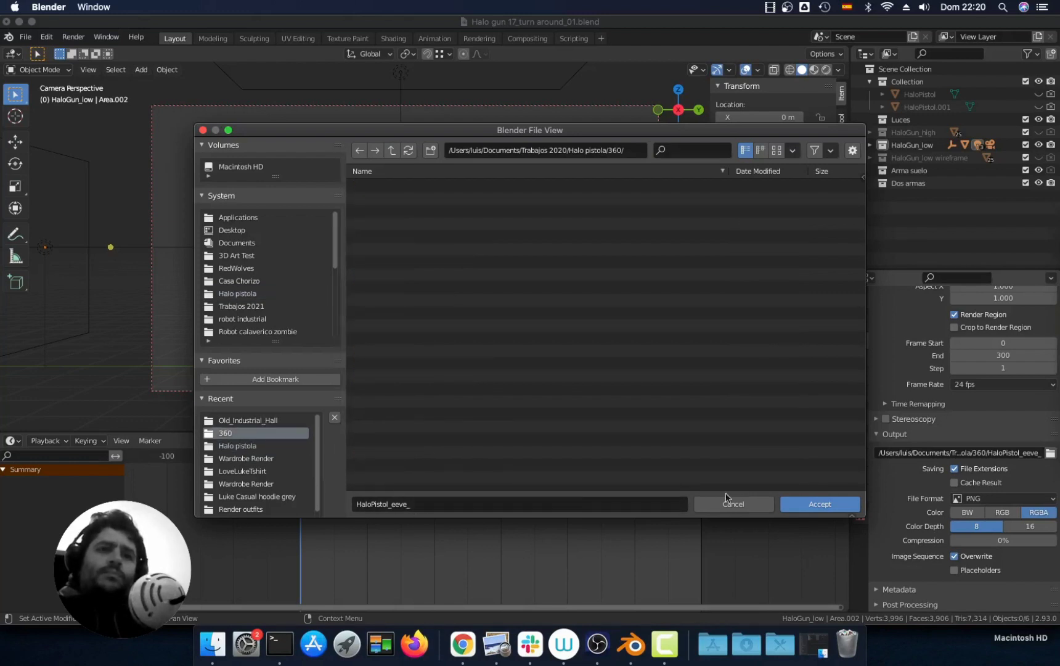
left_click(818, 506)
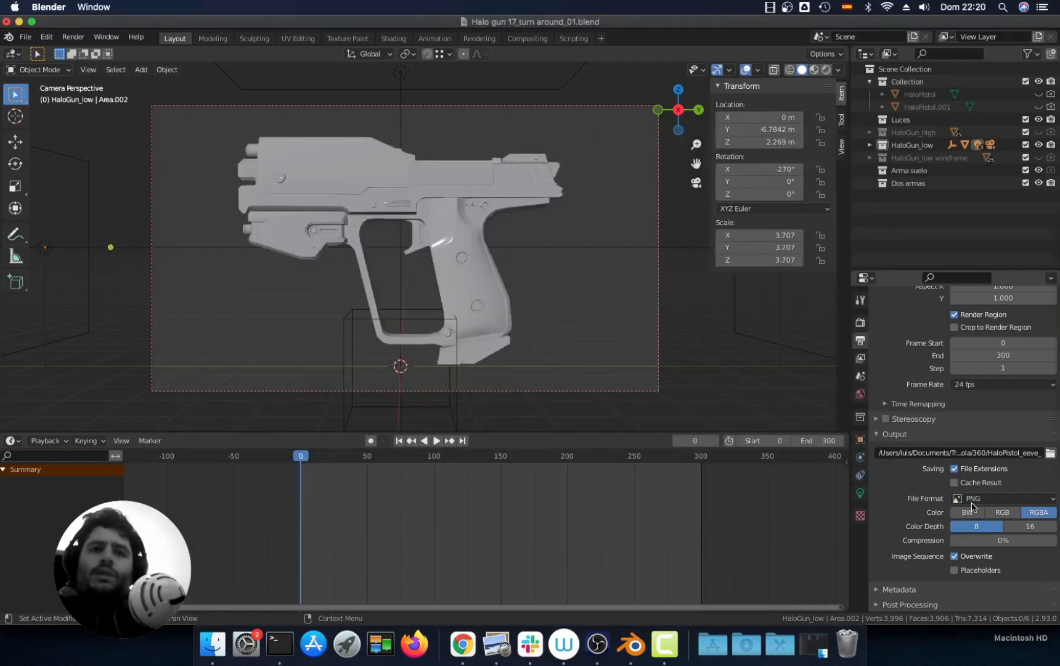
left_click(1051, 501)
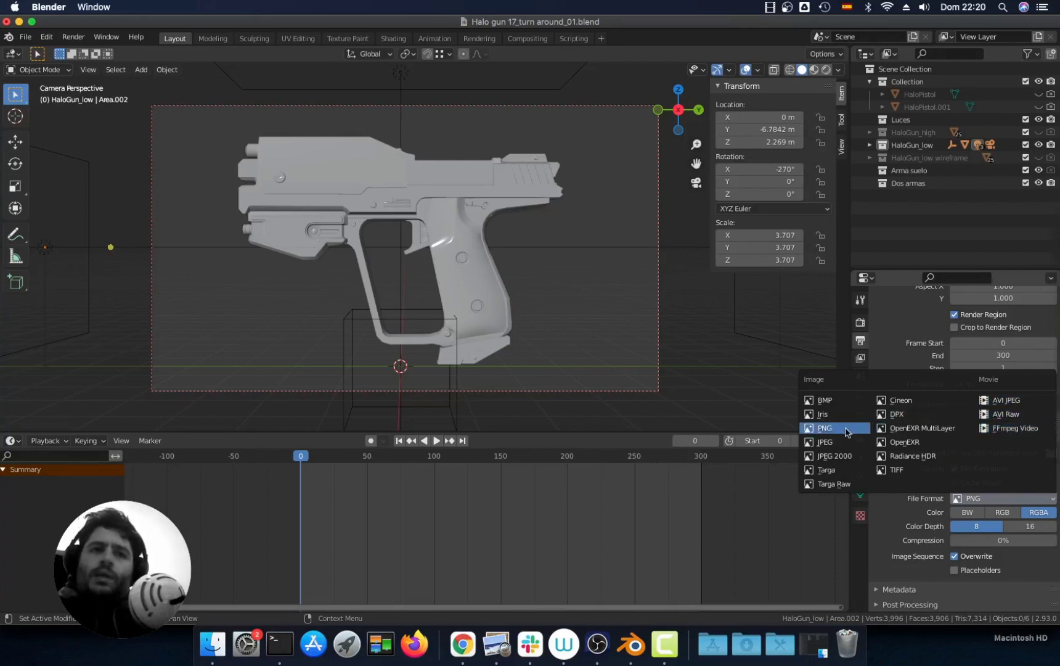
left_click(843, 431)
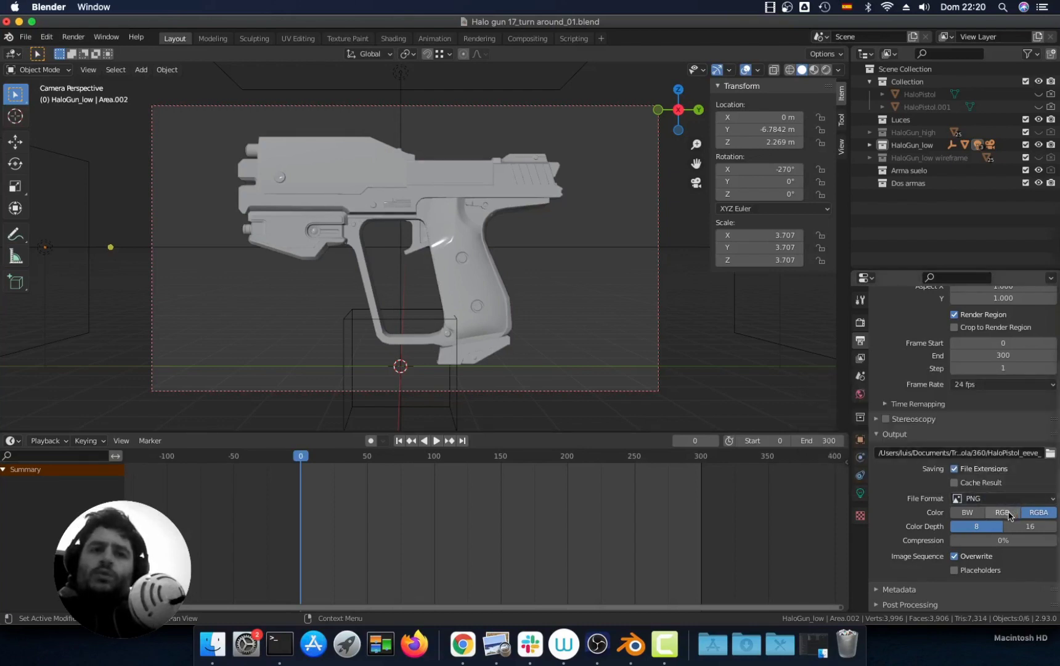
left_click(1004, 512)
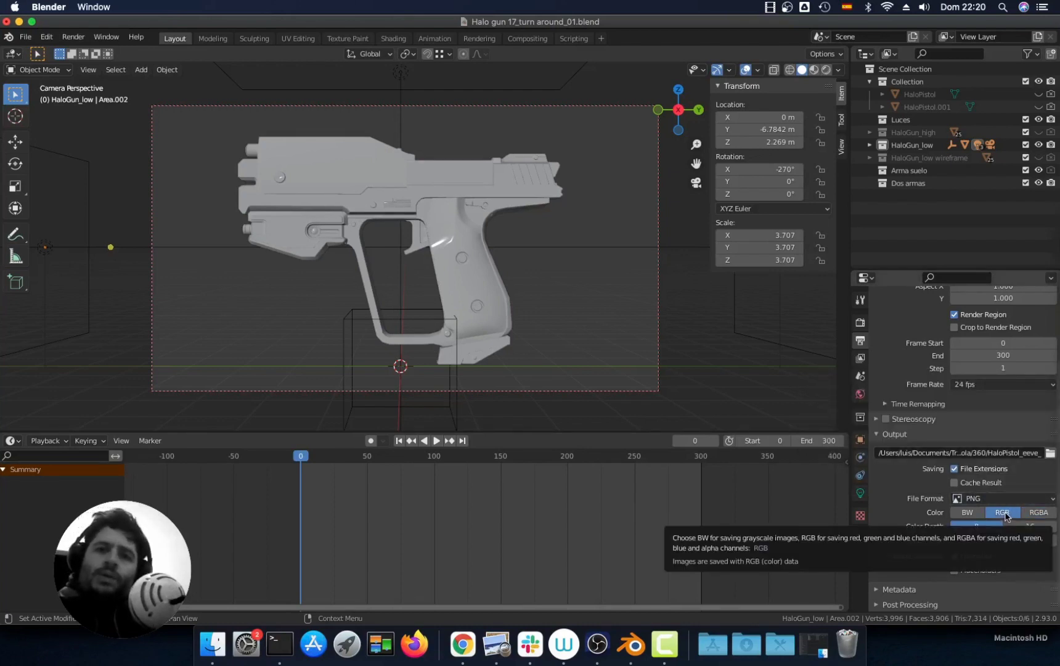
left_click(1035, 514)
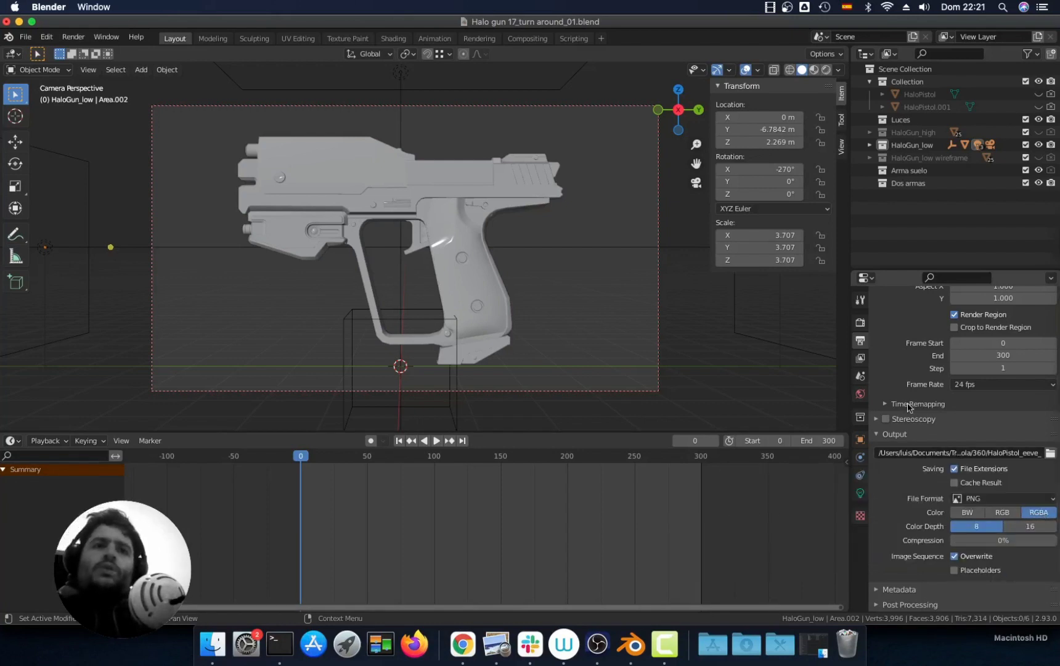
Enable Film Transparent in the render settings, checking it in Rendered shading before returning to Solid.
left_click(862, 323)
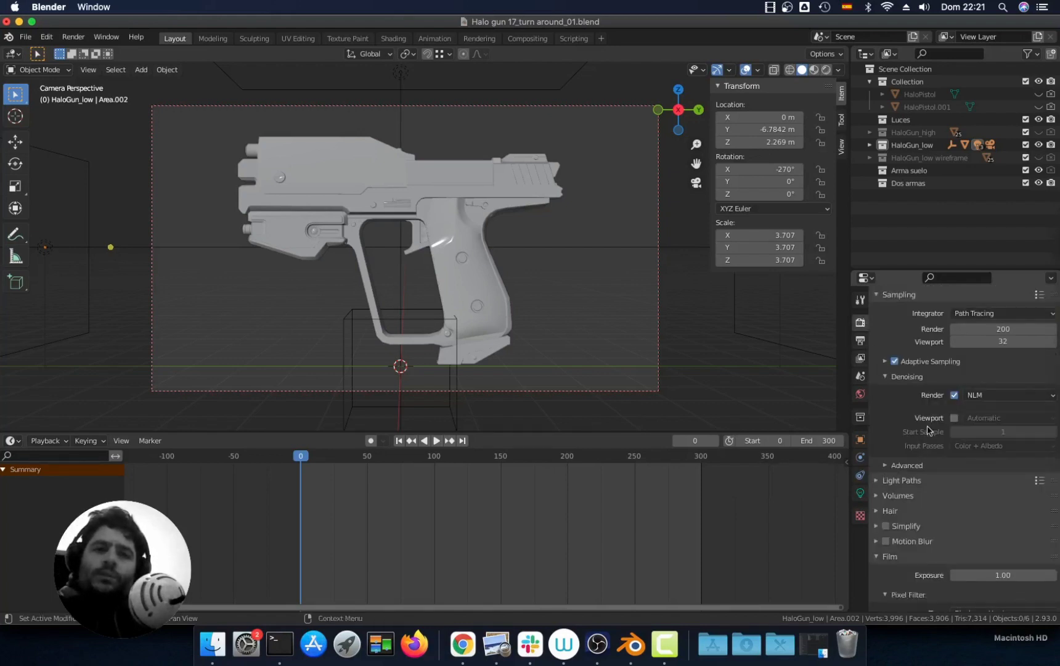
scroll(885, 459, "down", 4)
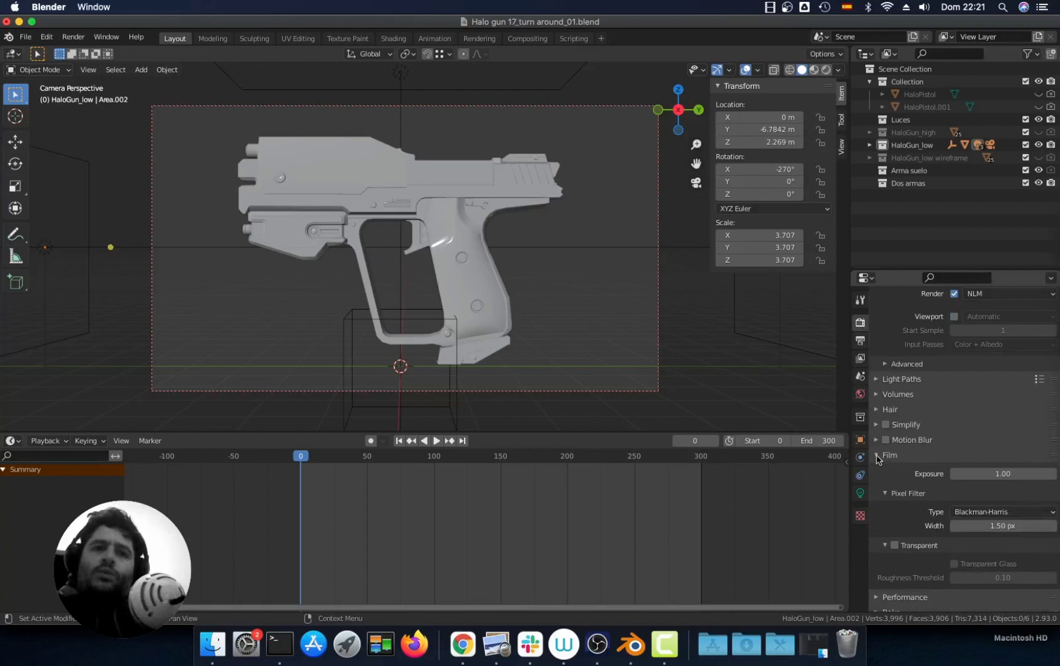
left_click(878, 456)
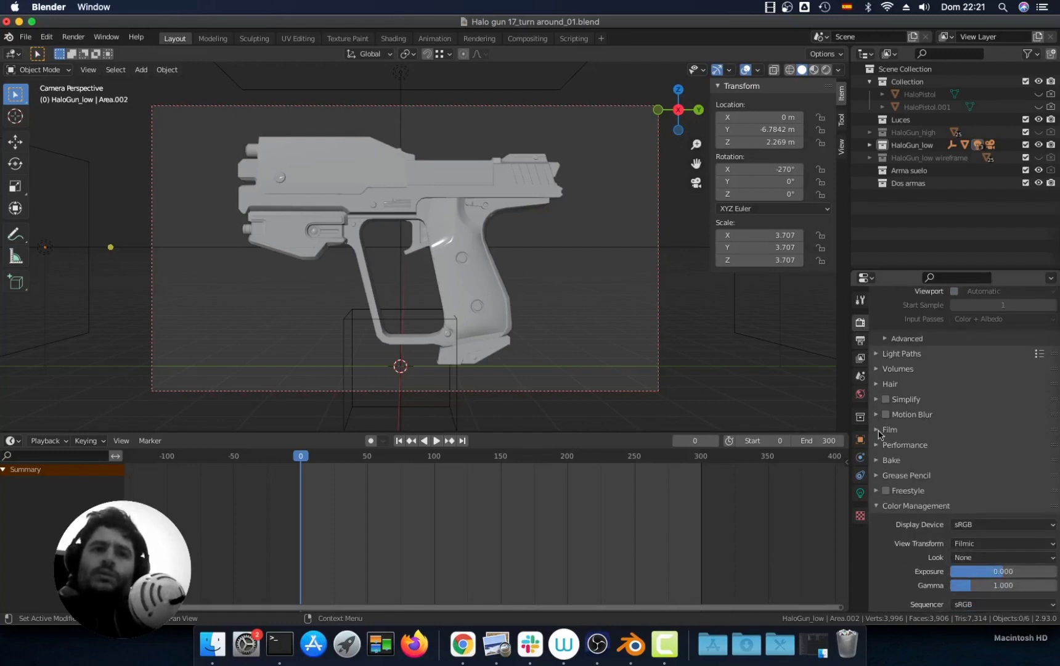
left_click(878, 430)
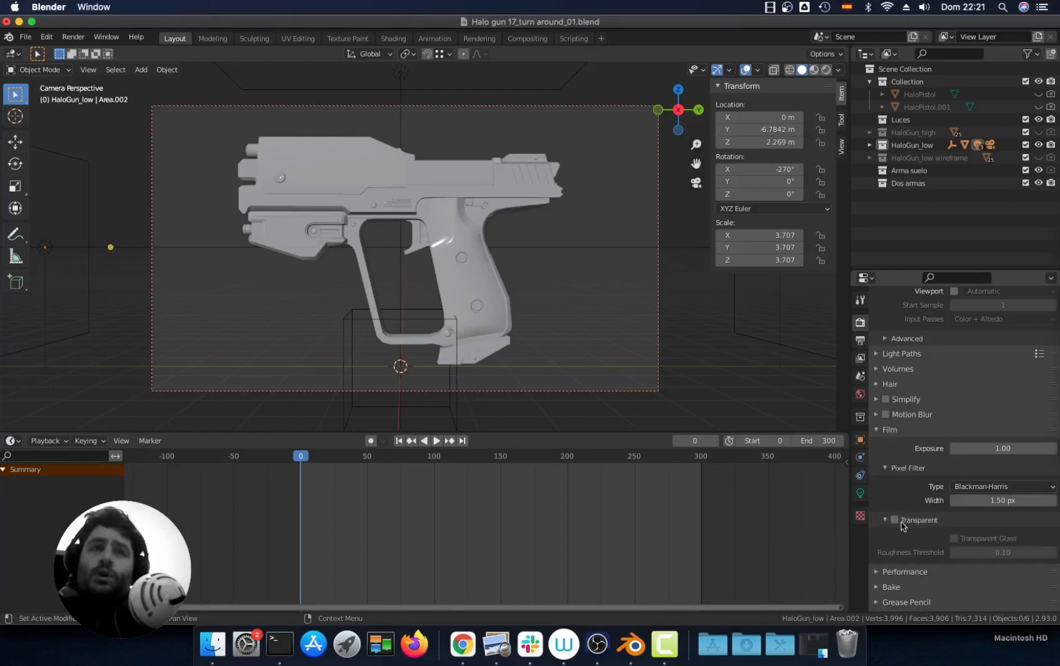
left_click(827, 70)
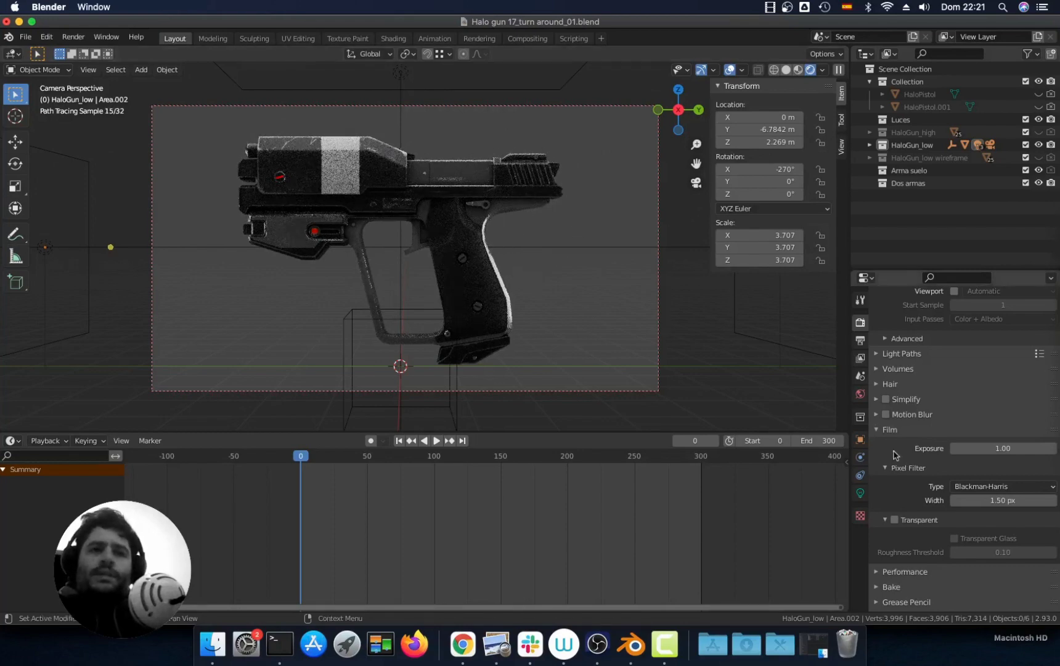
left_click(895, 519)
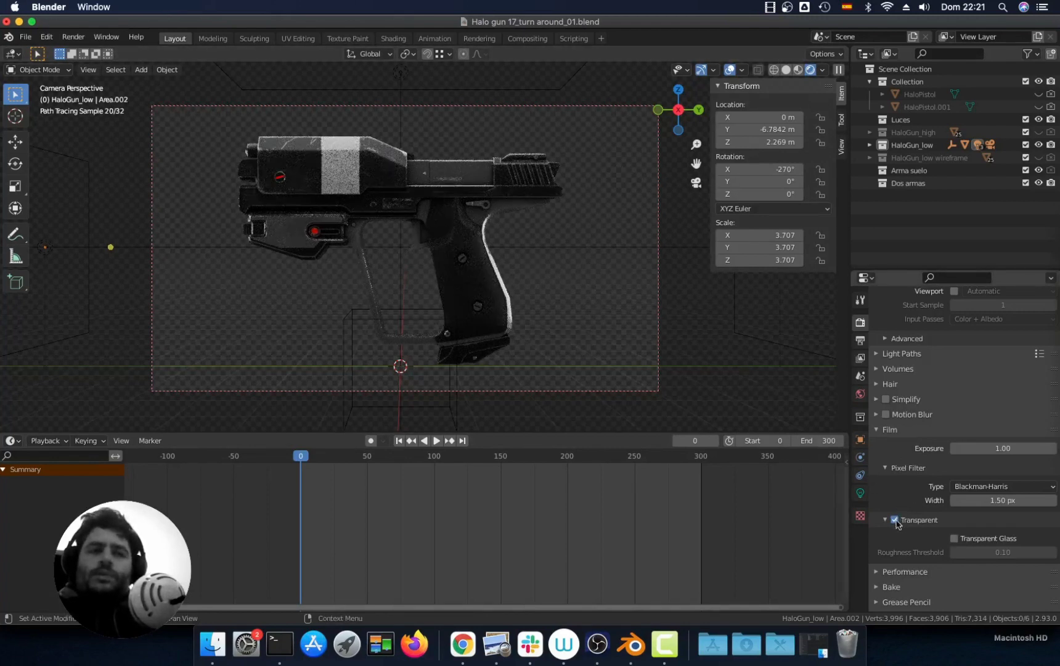
double_click(895, 521)
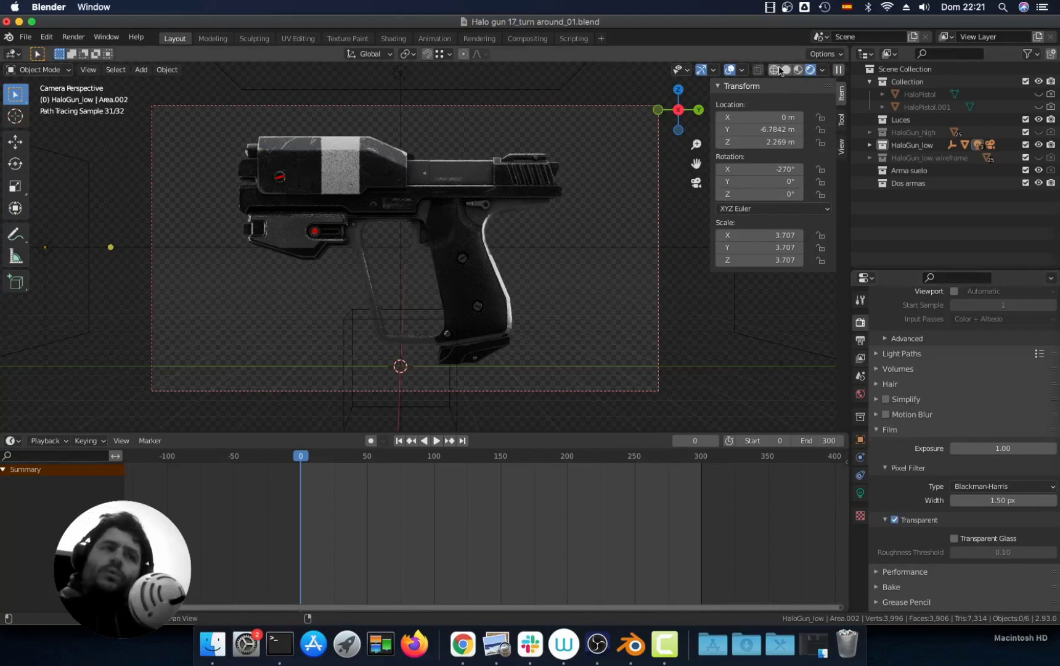
left_click(785, 70)
left_click(72, 36)
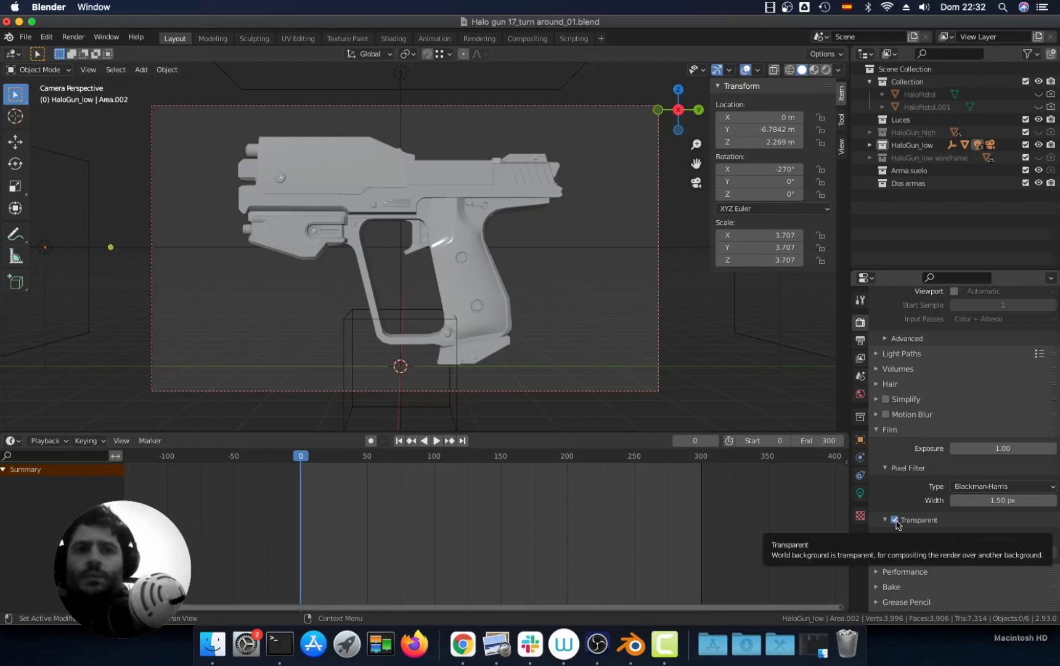
Disable Film Transparent and set the World Color to Environment Texture.
left_click(895, 520)
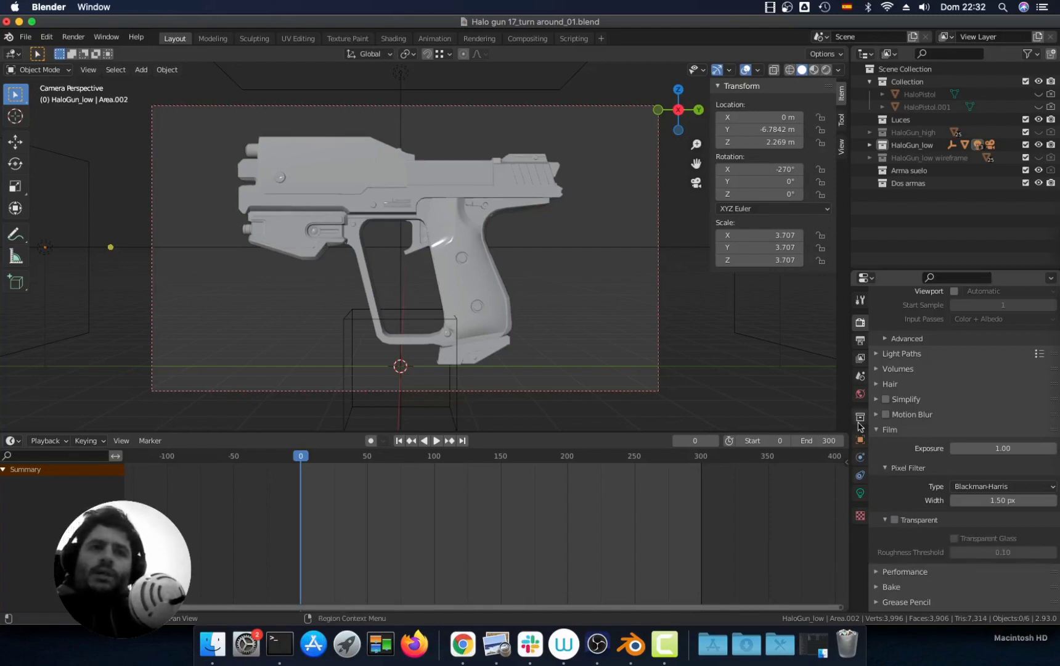
left_click(861, 395)
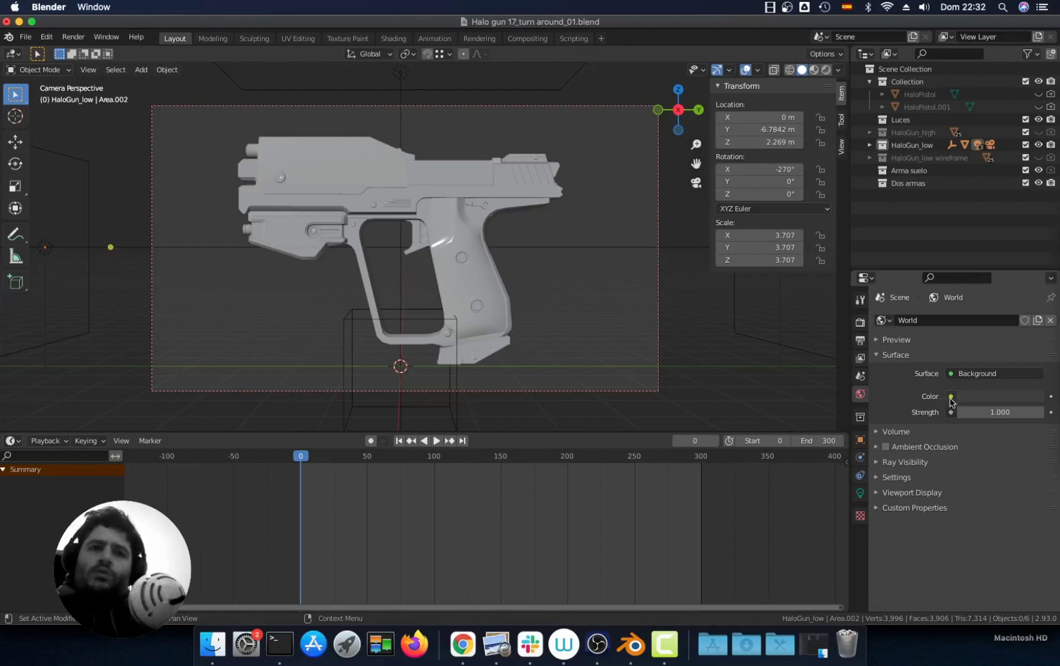
left_click(951, 396)
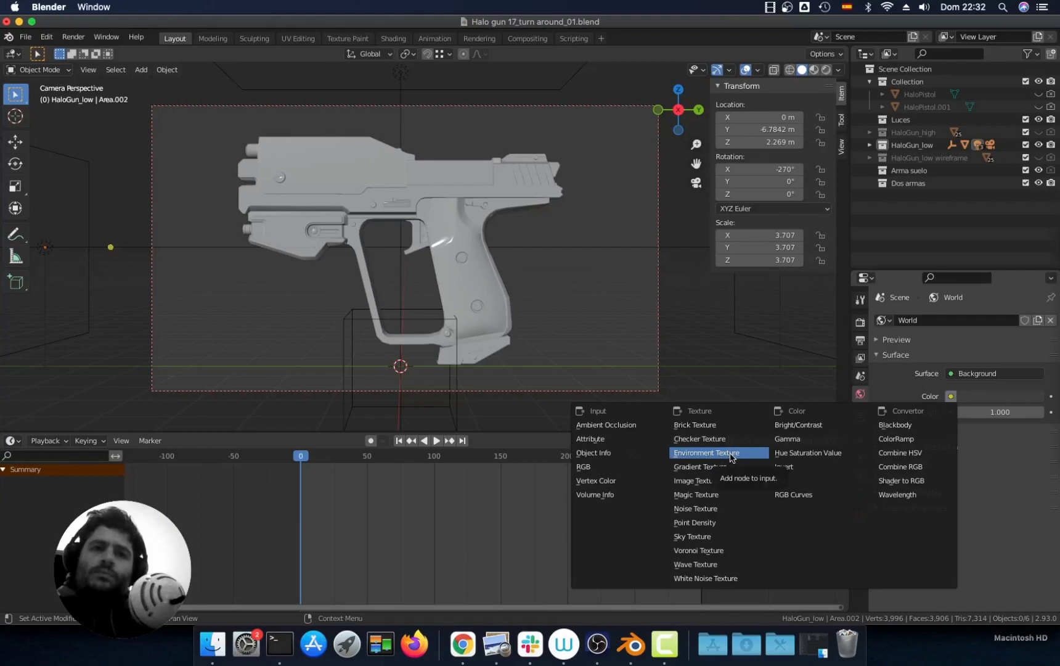
left_click(731, 454)
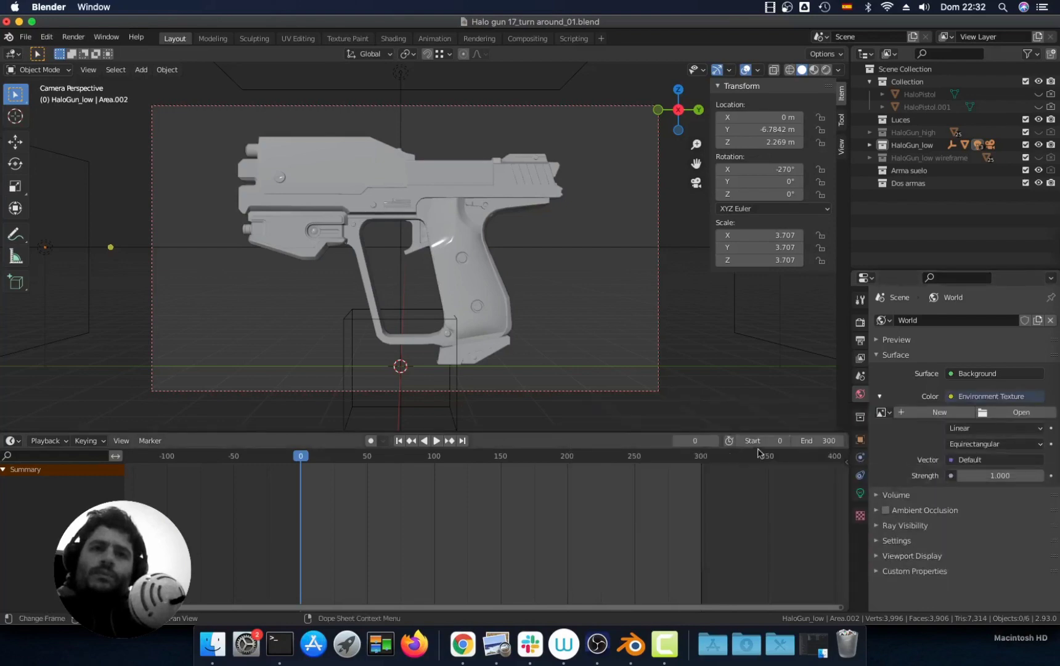
Load fin4_Bg.jpg from hdri/Old_Industrial_Hall as the environment image.
left_click(1017, 414)
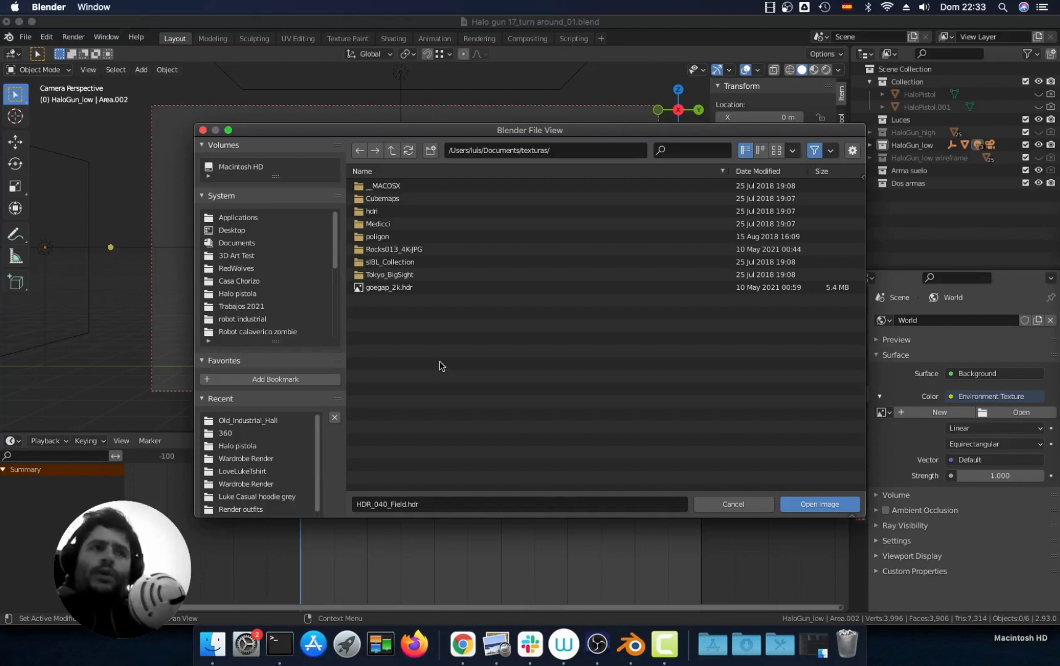
double_click(387, 212)
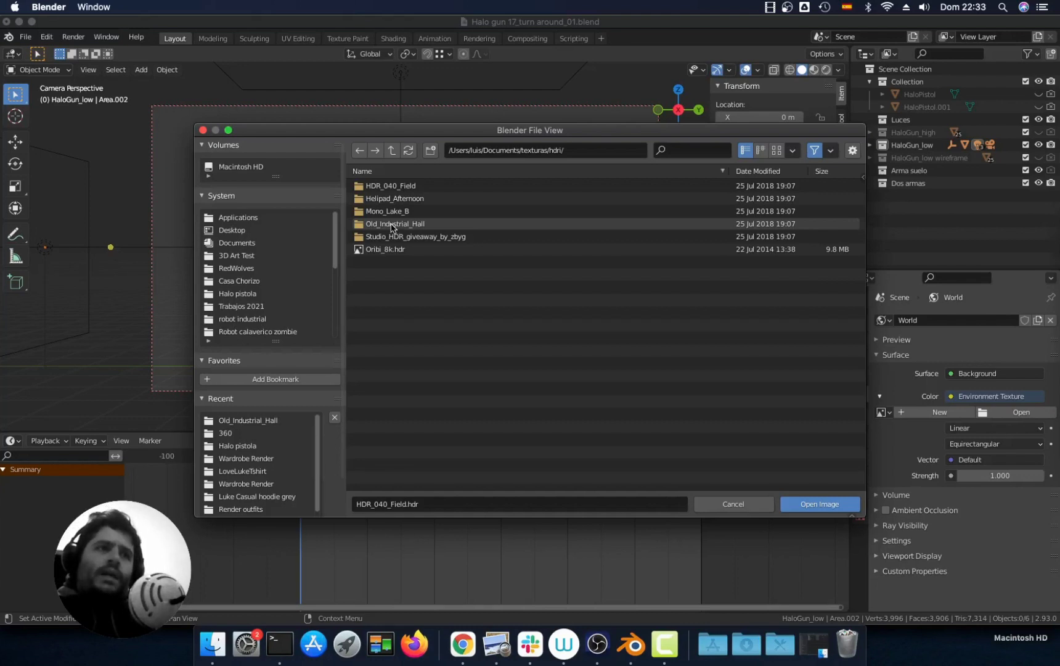
double_click(391, 225)
double_click(395, 188)
left_click(394, 187)
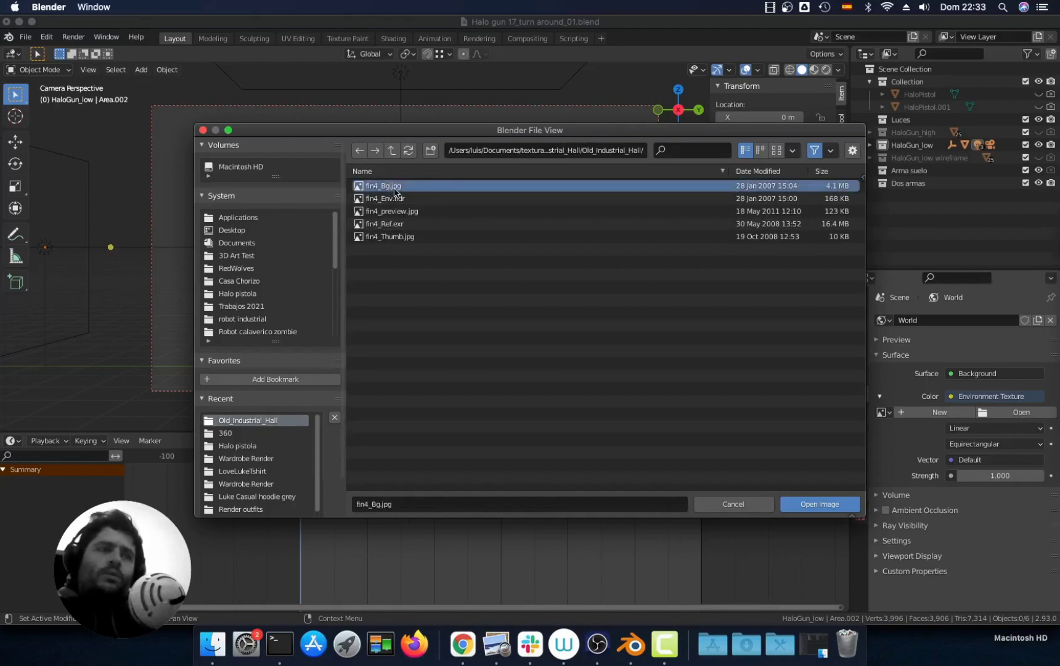
left_click(809, 504)
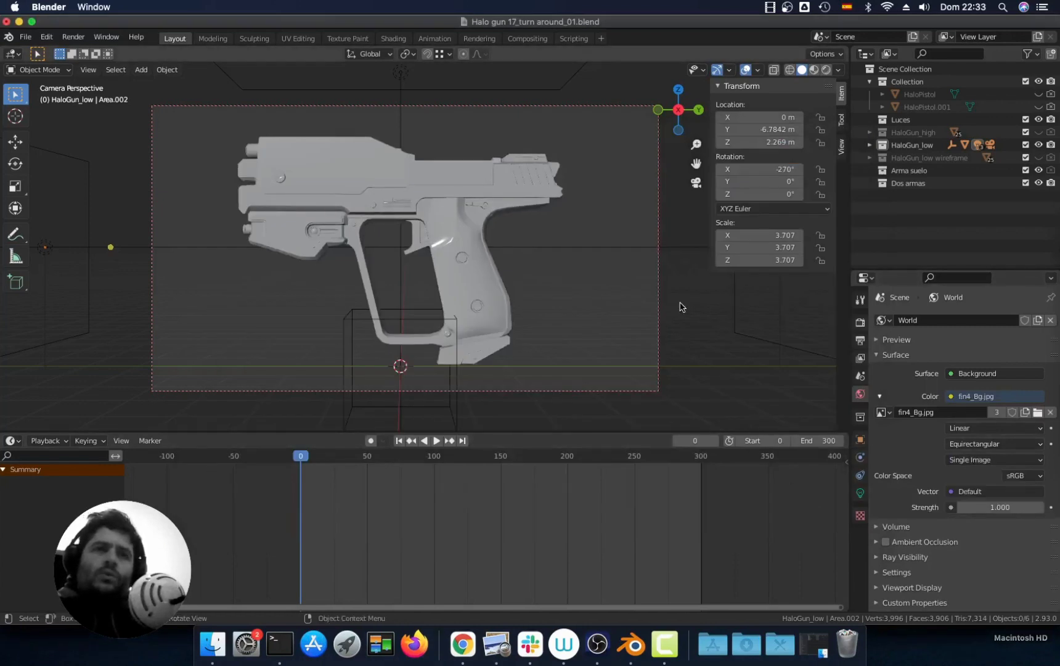
In Rendered shading, set World Strength to 0.2 and hide viewport overlays.
left_click(826, 69)
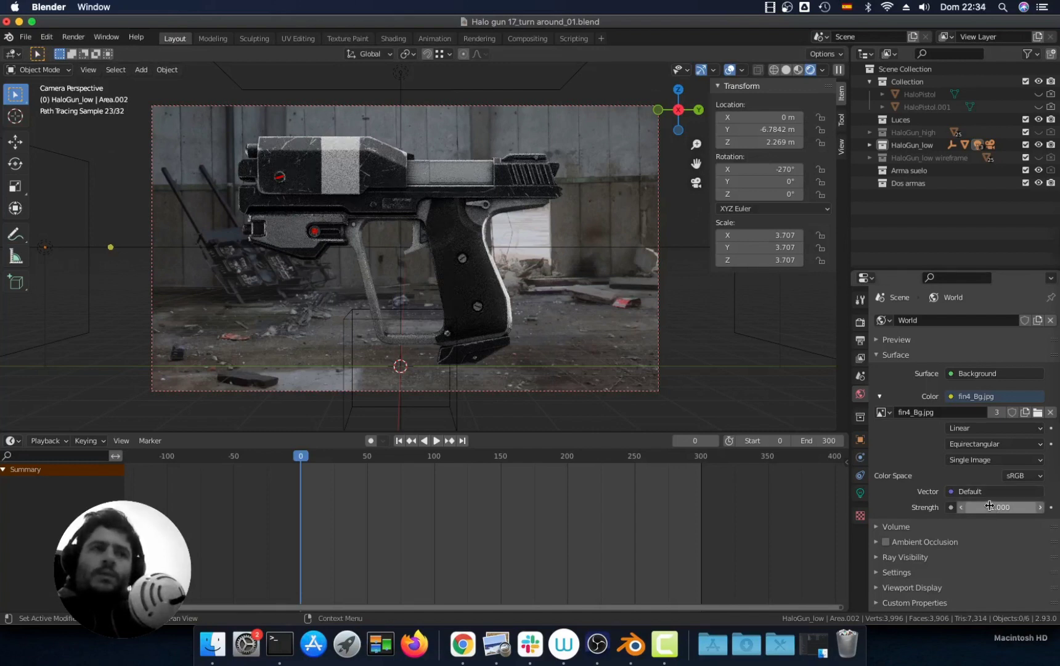
left_click(988, 506)
type("0")
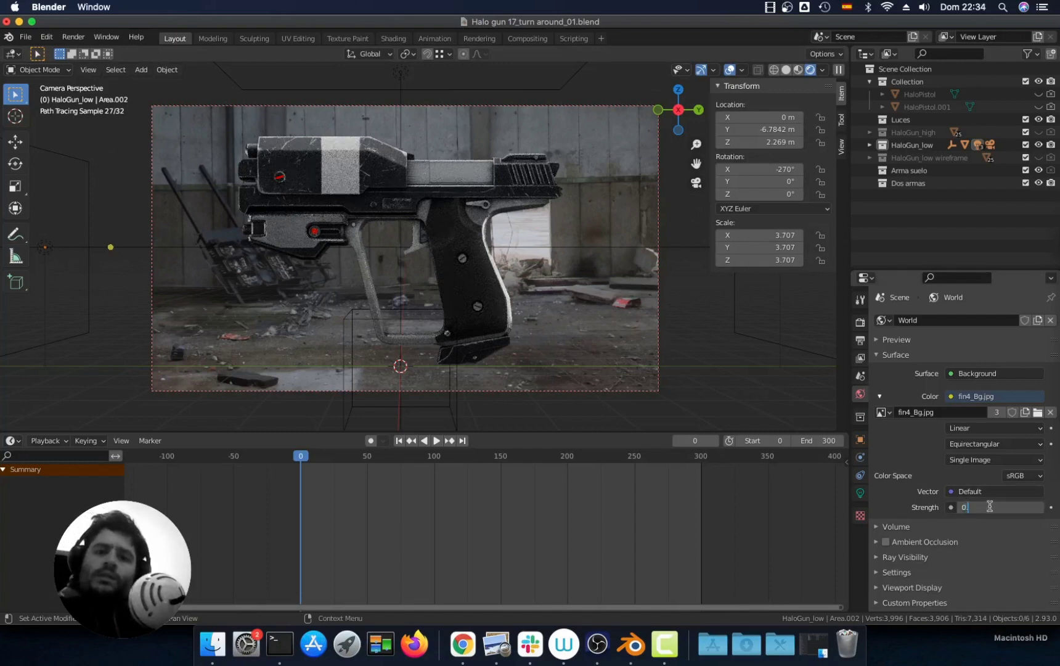
type(".2")
key("Return")
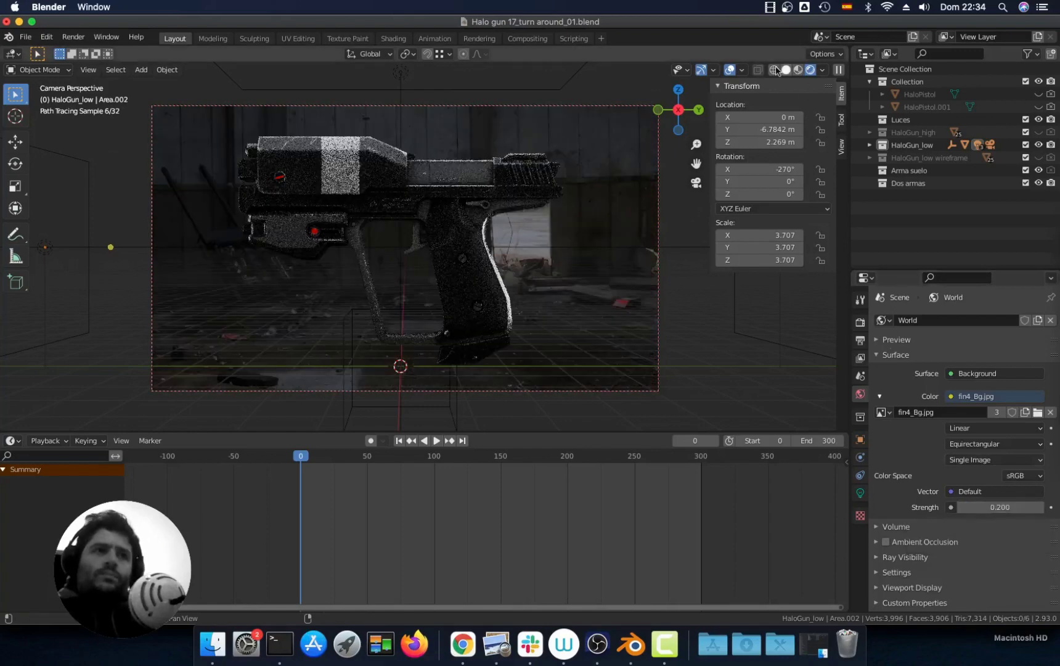
left_click(731, 71)
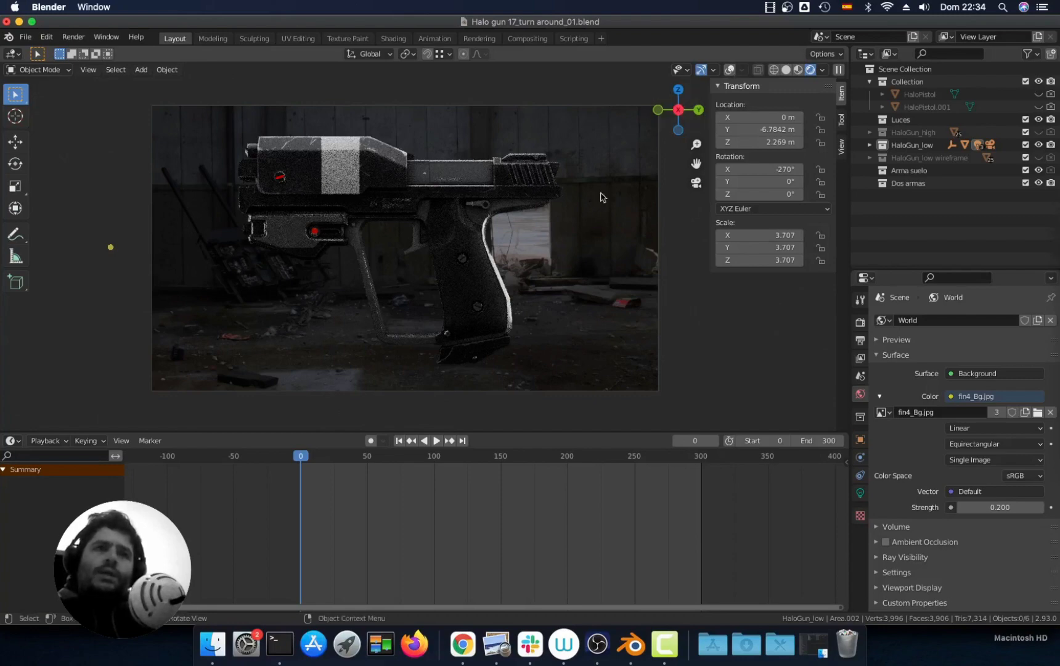
Reframe the view on the camera frame and return to solid shading with overlays visible.
scroll(599, 289, "up", 6)
middle_click_drag(639, 308, 504, 261, "shift")
key("Home")
left_click(786, 69)
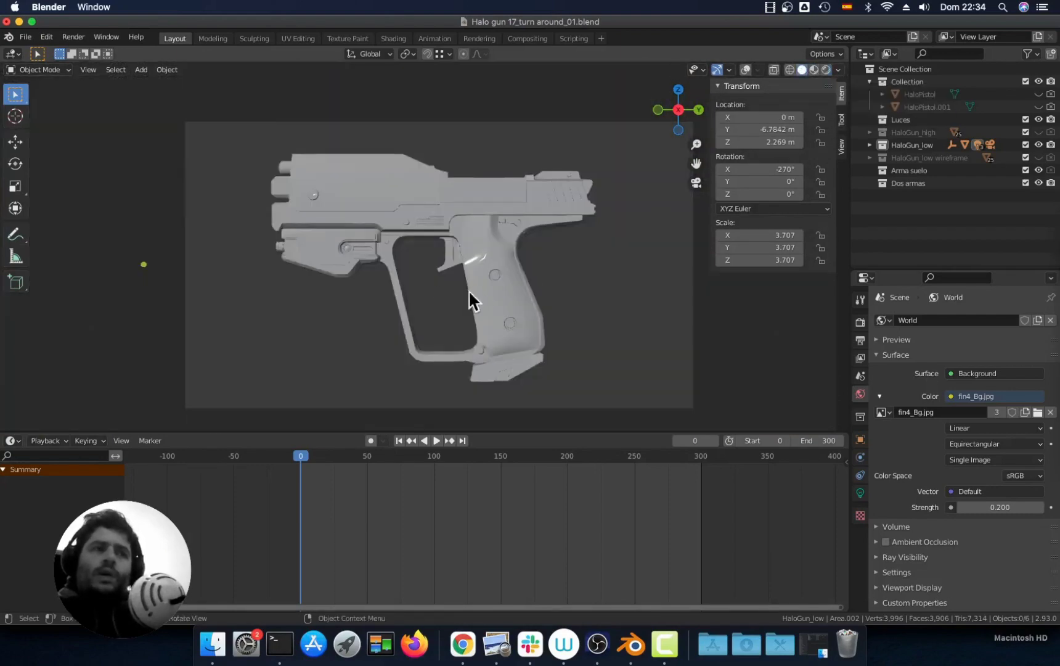
left_click(746, 70)
Add a sphere-shaped empty and raise it about 3.2 m along Z.
key("shift+a")
mouse_move(479, 240)
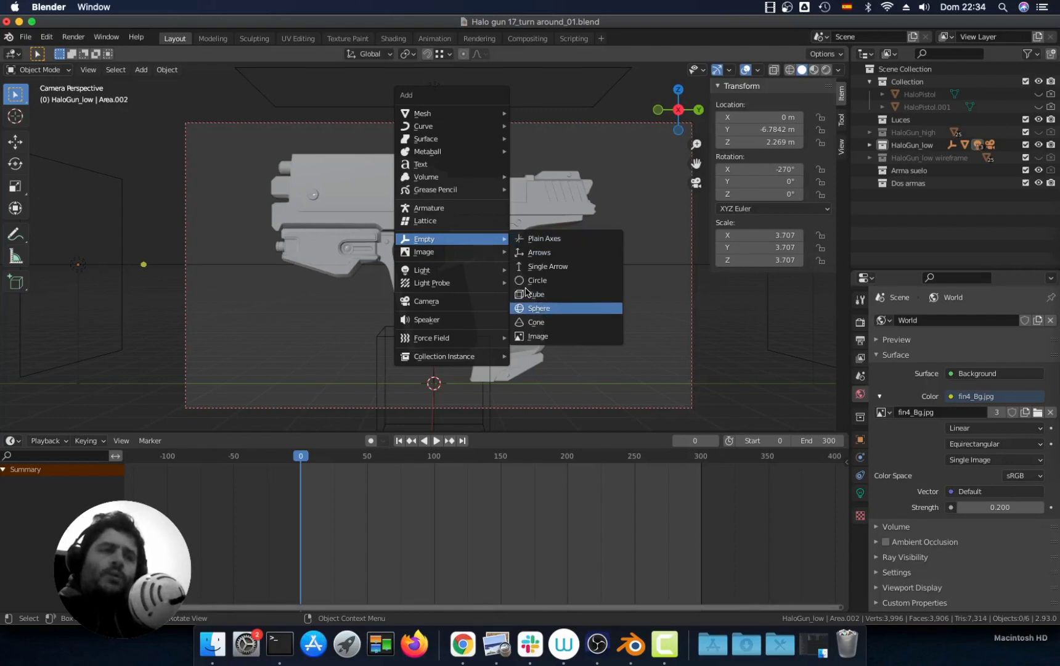
left_click(539, 307)
key("g")
key("z")
left_click(546, 173)
Move the empty along Y to -1.7651 m and X to 0.36 m over the slide, then view through the camera.
key("g")
key("y")
left_click(451, 248)
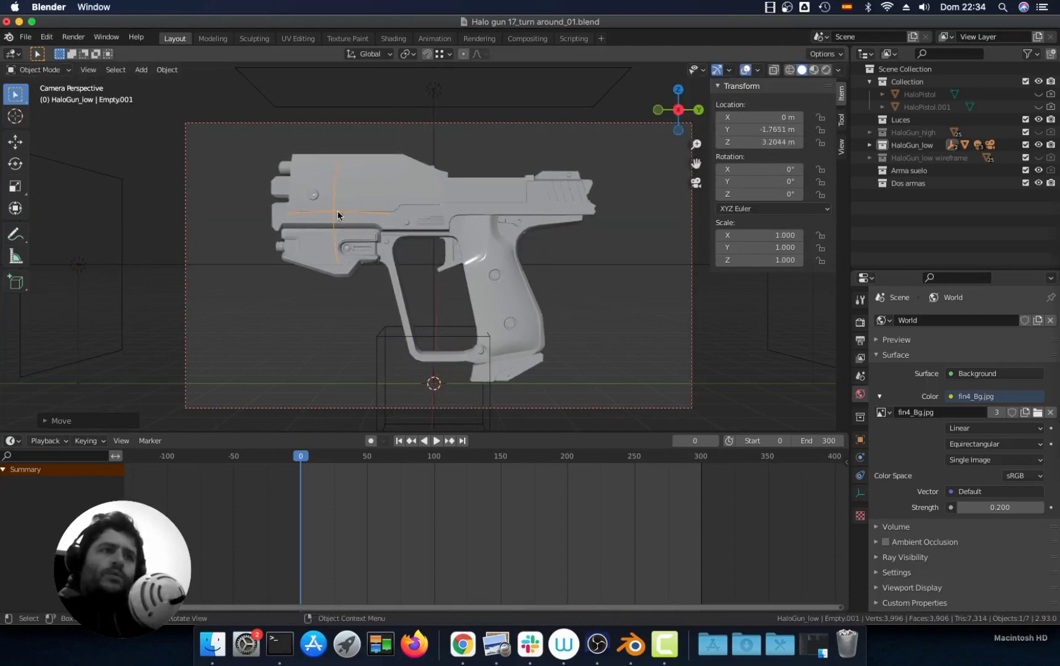
middle_click_drag(360, 212, 509, 244)
scroll(504, 242, "up", 4)
key("g")
key("x")
left_click(558, 237)
middle_click_drag(561, 246, 469, 245)
key("KP_0")
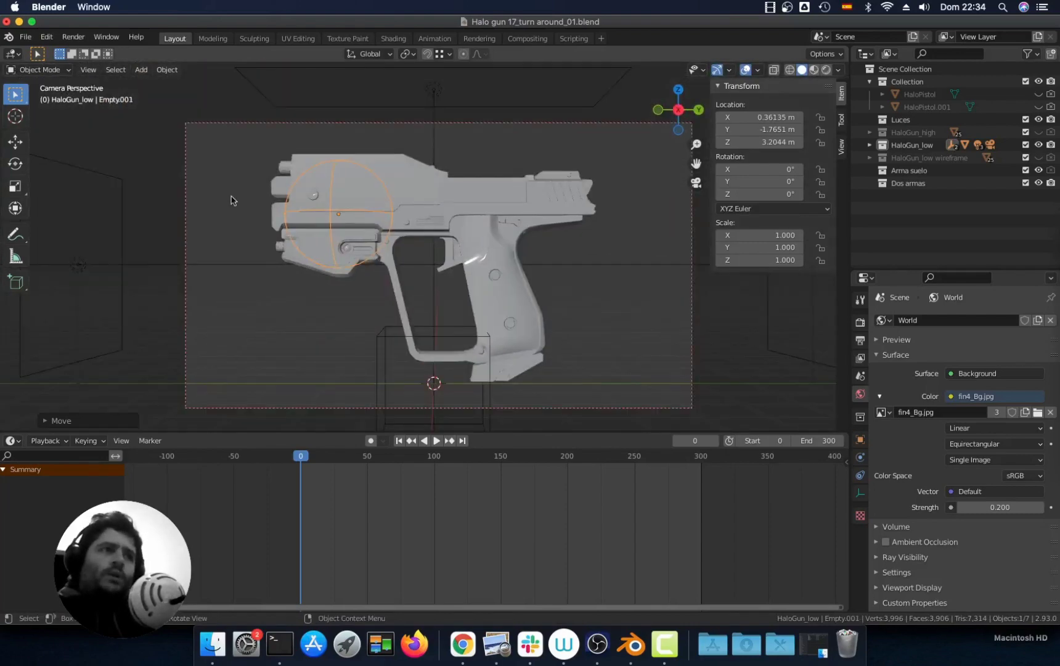
Select the camera and enable Depth of Field in its lens settings.
left_click(185, 182)
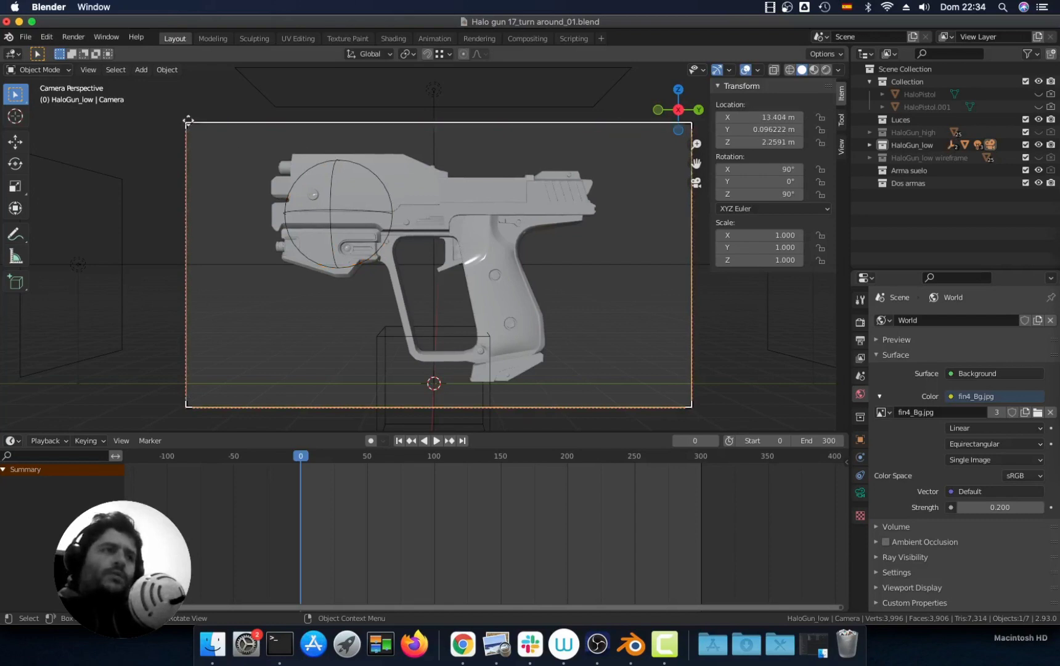
middle_click_drag(741, 384, 644, 311, "shift")
left_click(861, 494)
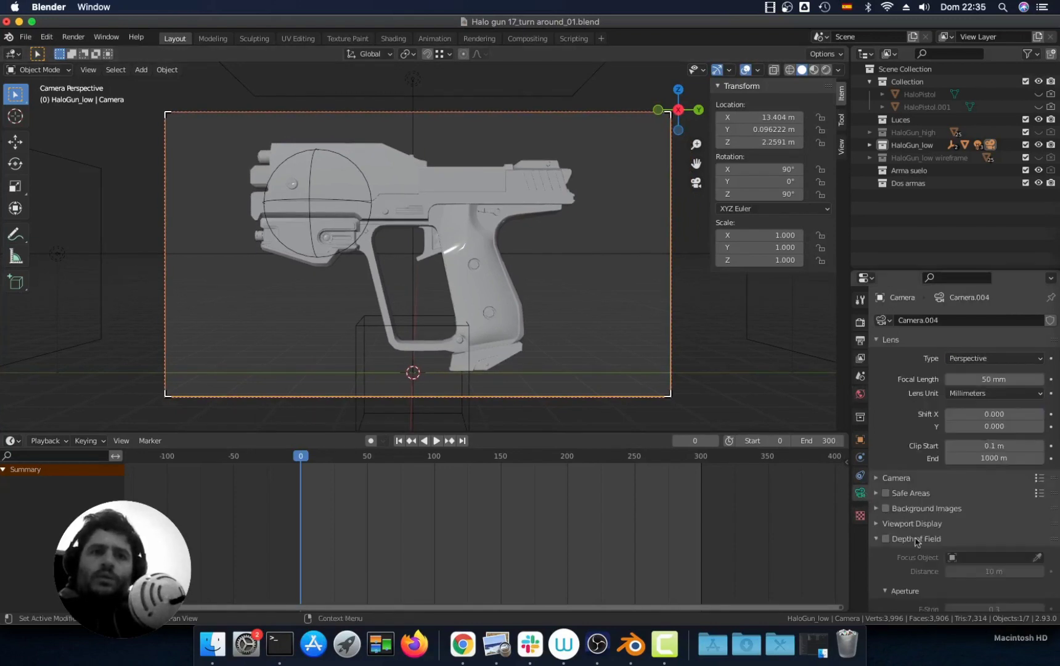
left_click(901, 497)
scroll(902, 497, "down", 1)
left_click(886, 473)
Focus on Empty.001 with an F-Stop of 2.5 and preview it in Rendered mode.
left_click(1037, 491)
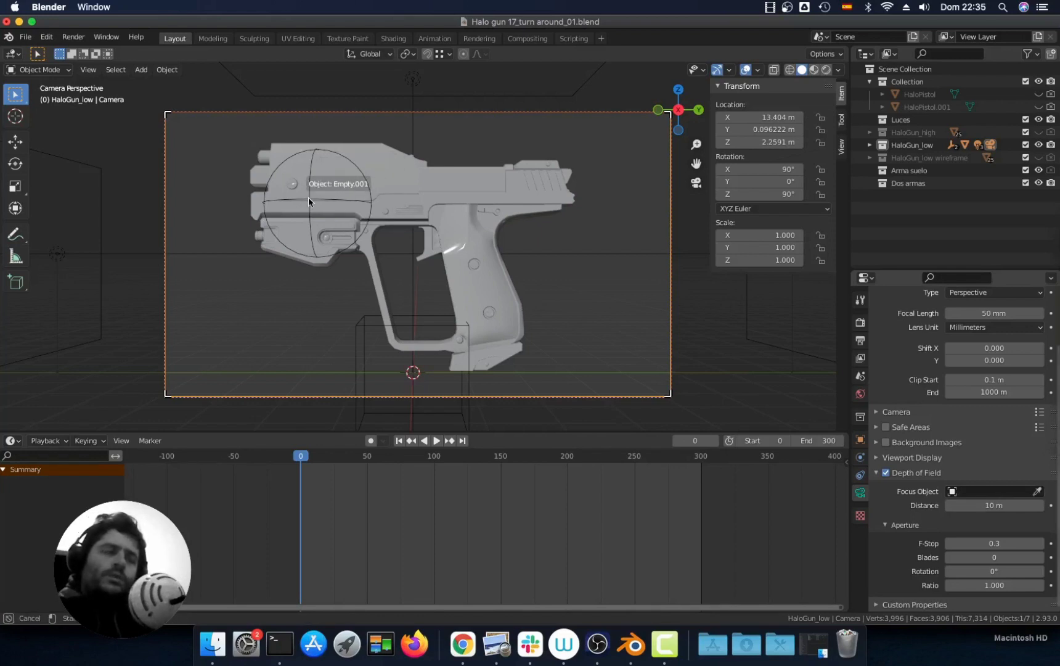
left_click(308, 199)
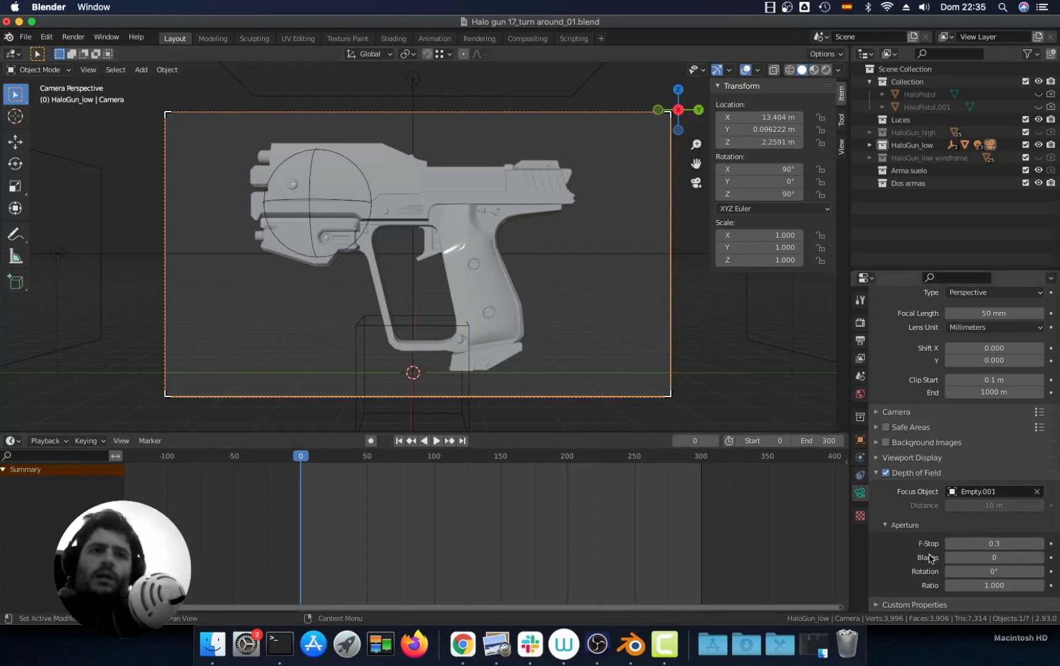
left_click(987, 543)
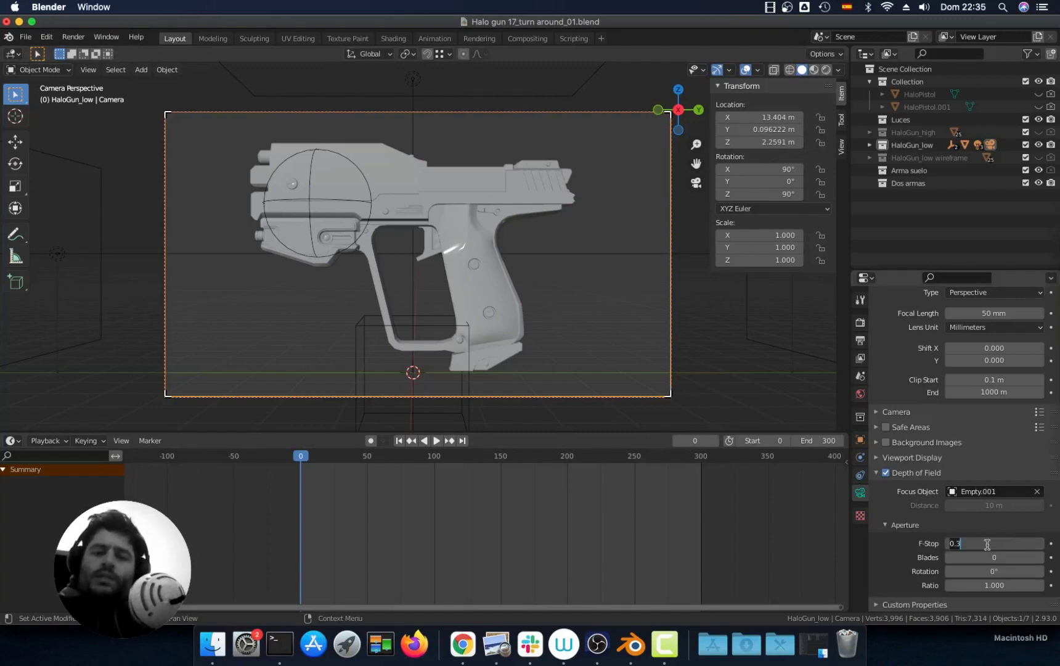
type("2.5")
key("Return")
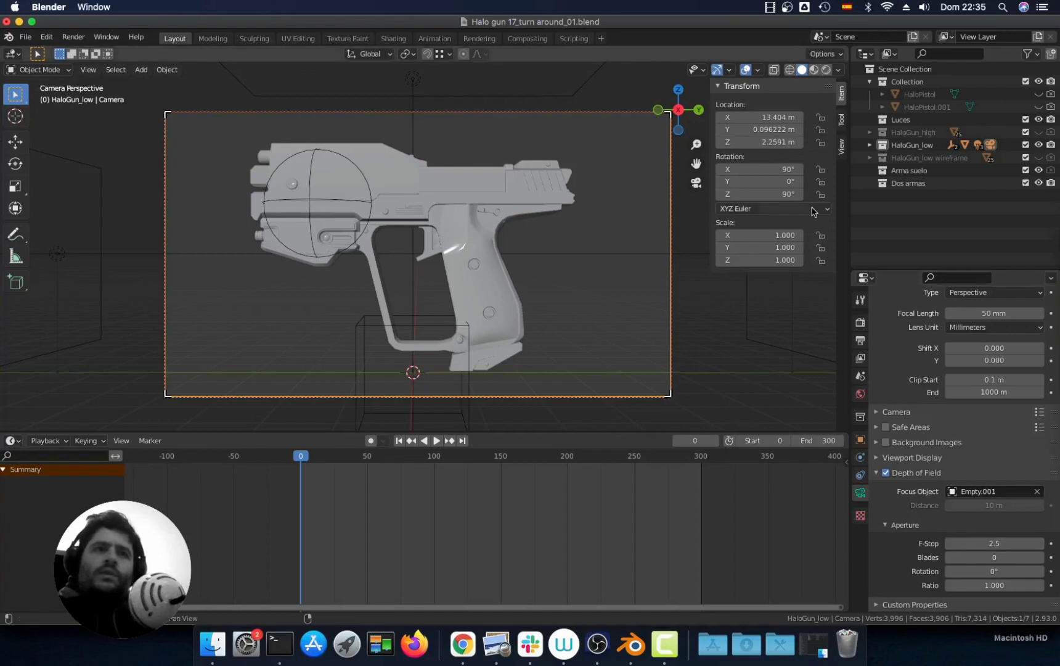
left_click(827, 70)
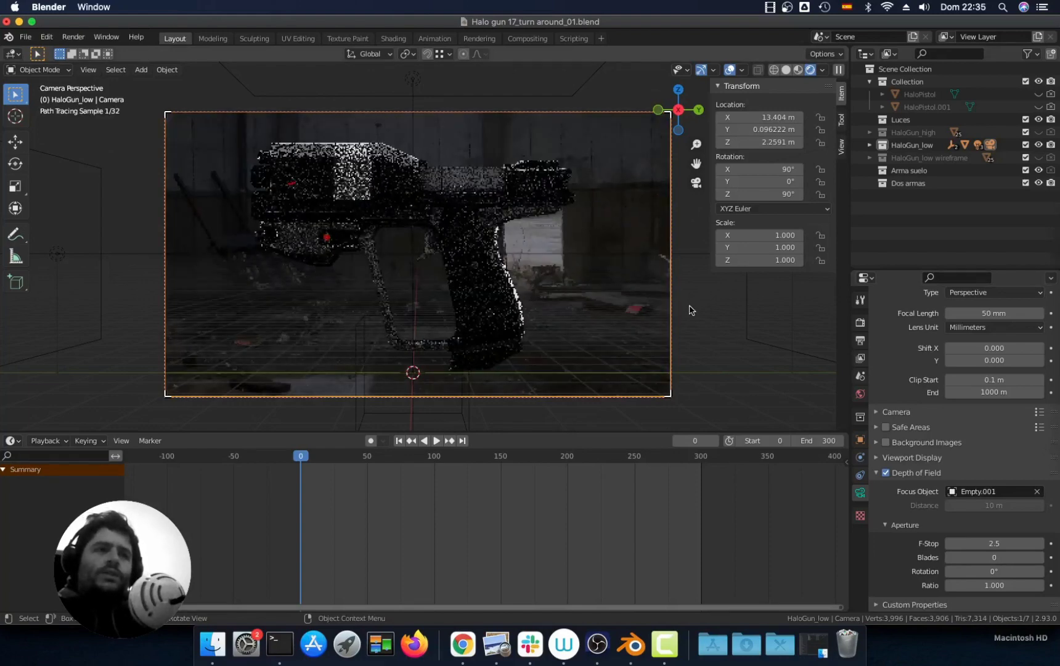
Hide overlays and lower the camera's F-Stop from 2.5 to 0.2.
left_click(731, 70)
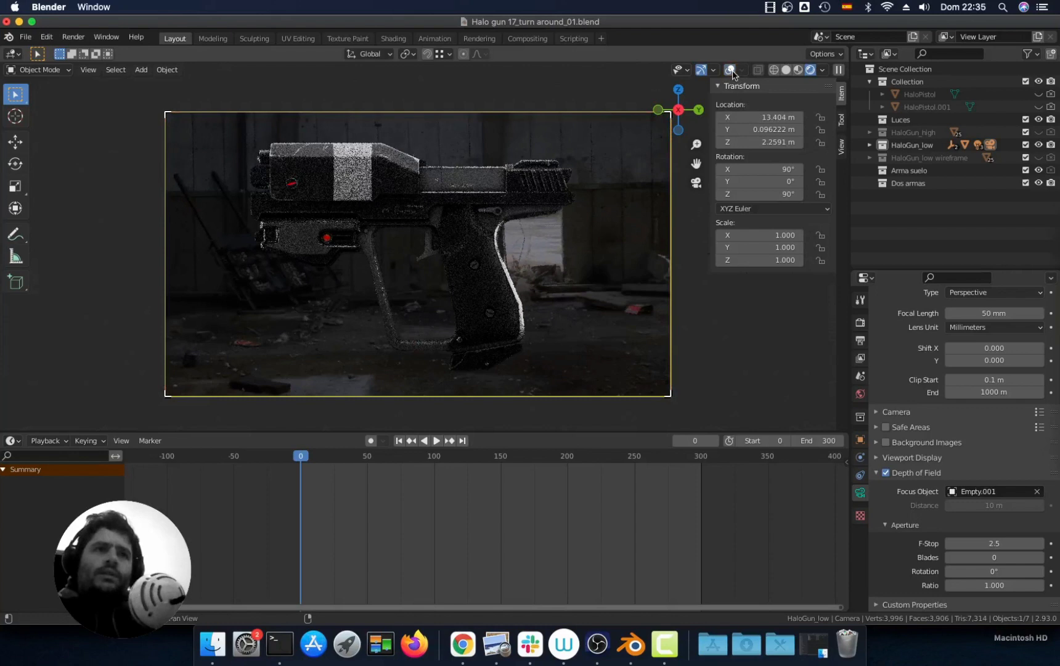
left_click(986, 543)
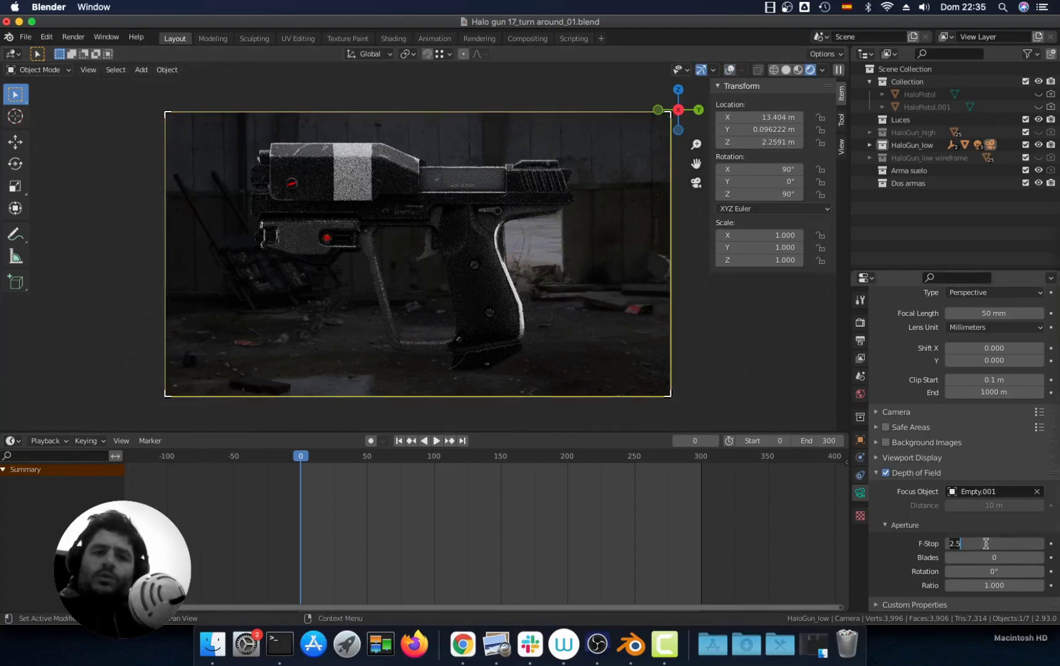
type("0")
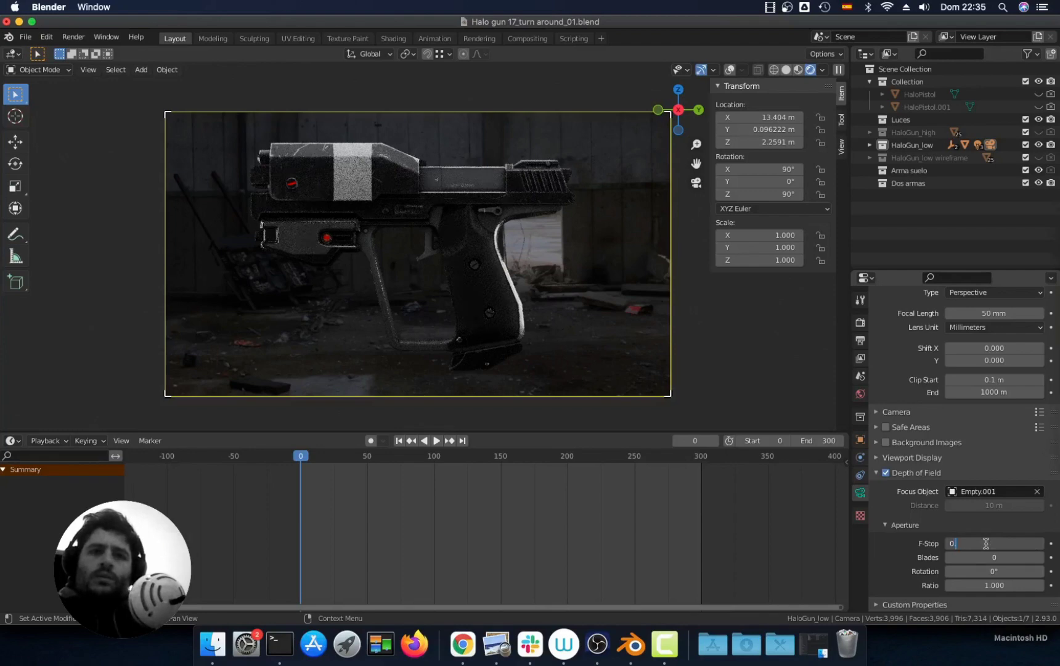
type(".2")
key("Return")
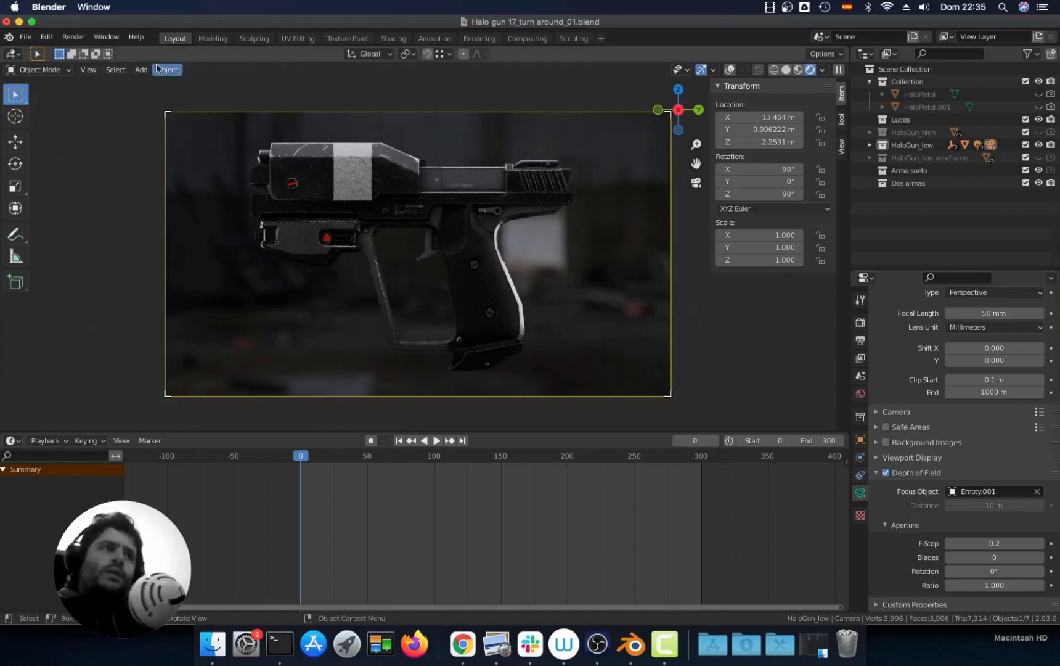
left_click(74, 37)
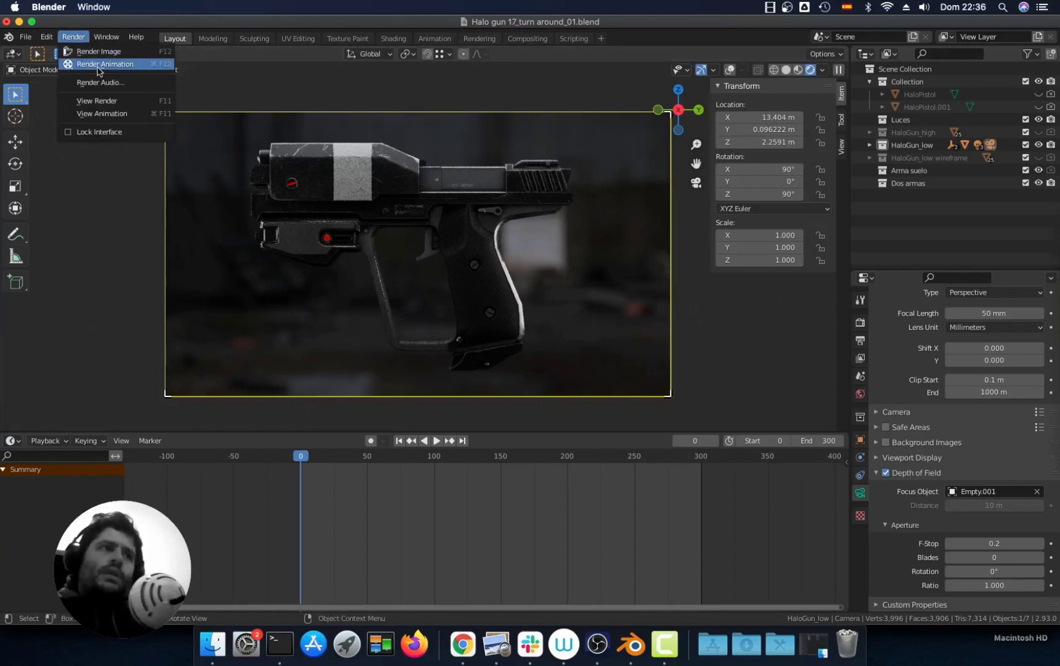